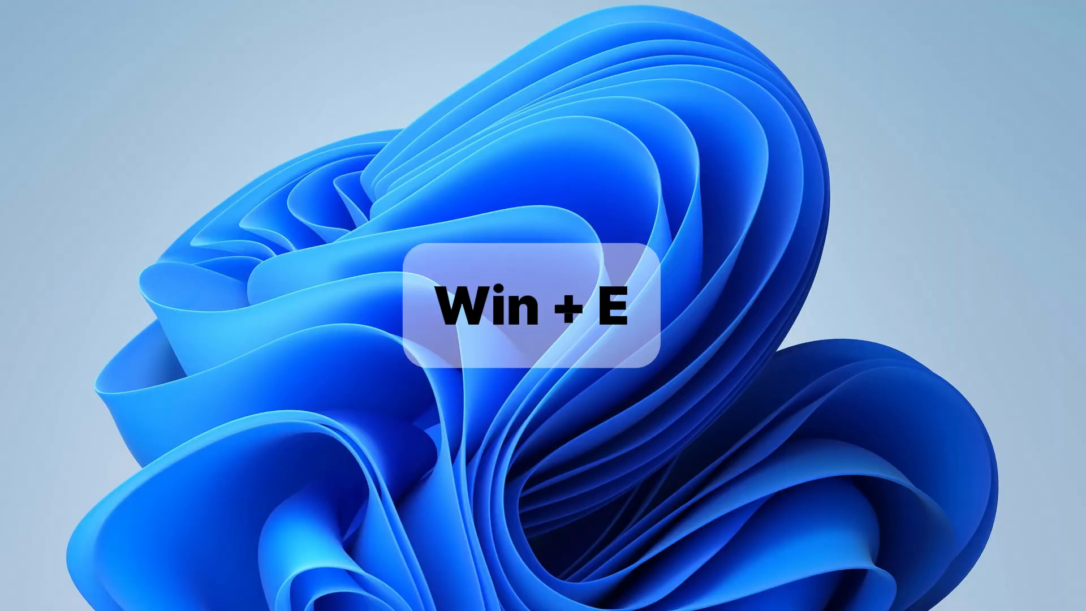
Run an error-checking scan on the Old HDD (C:) drive from its properties in File Explorer
key("super+e")
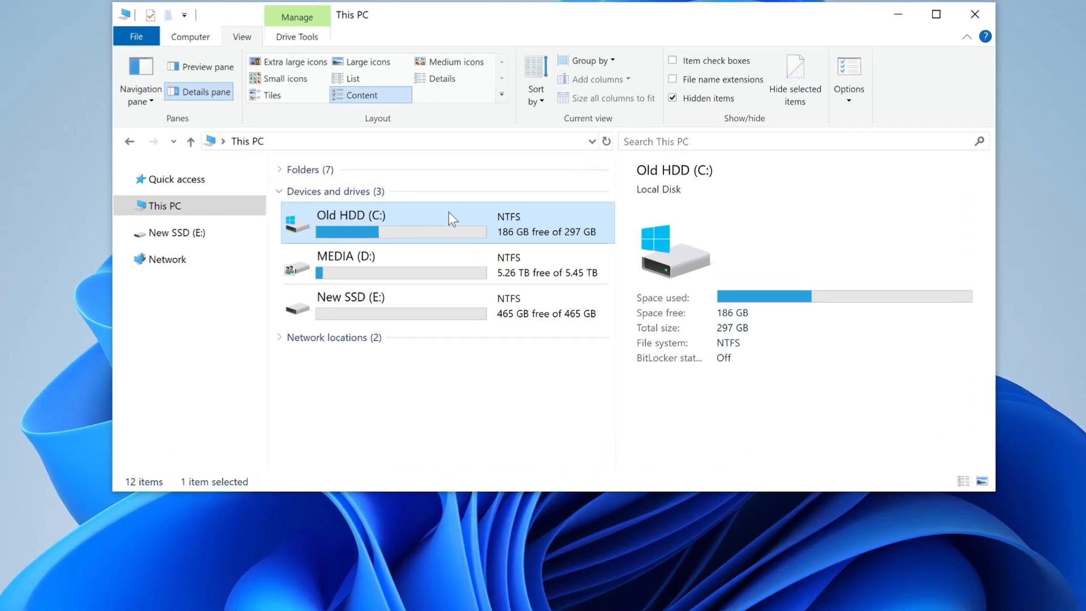
right_click(449, 212)
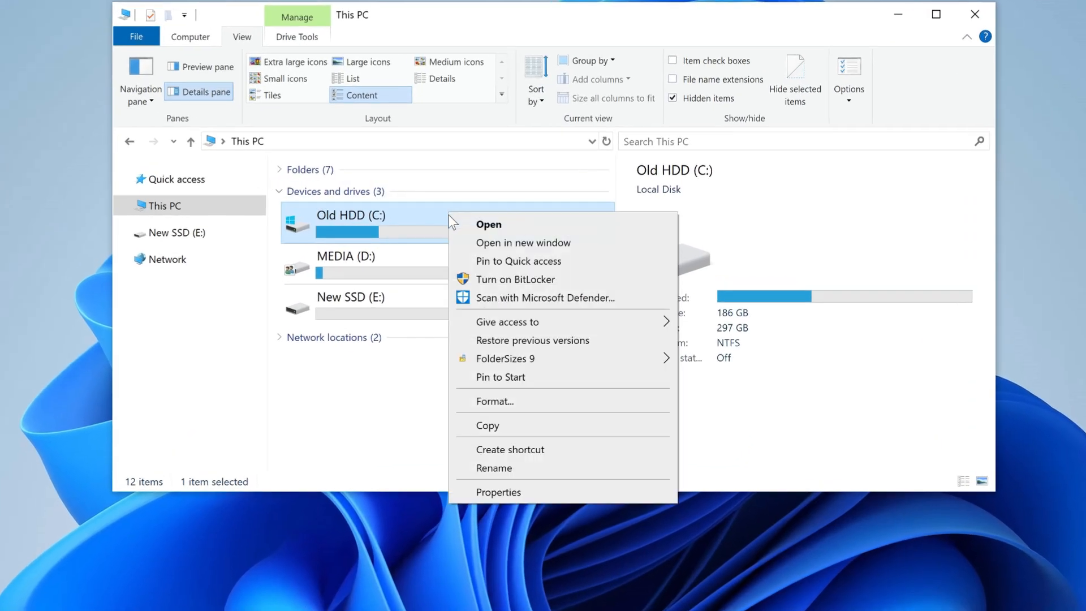
left_click(498, 492)
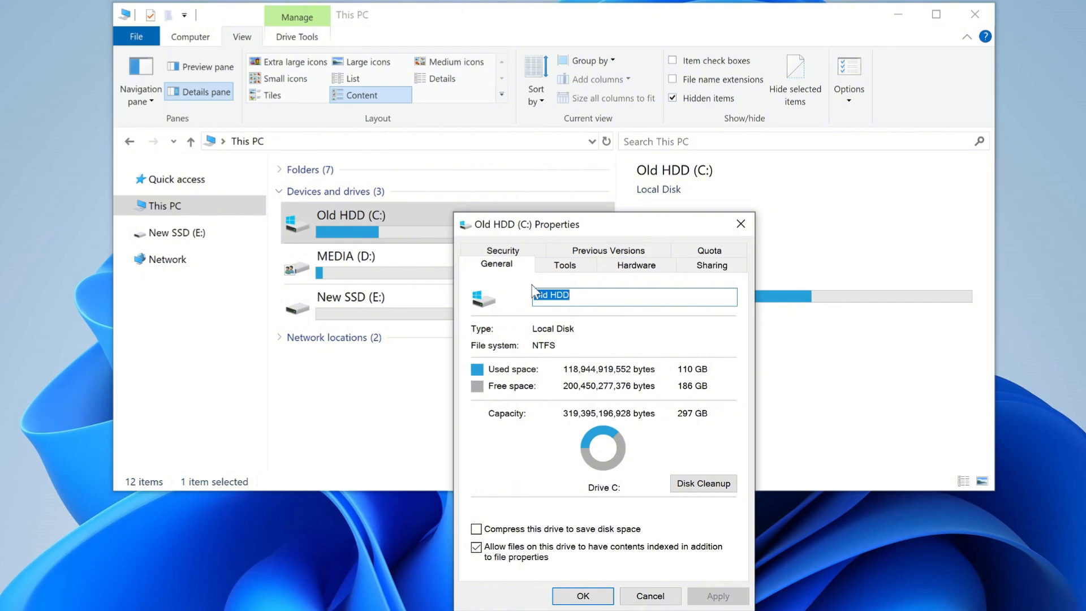
left_click(571, 266)
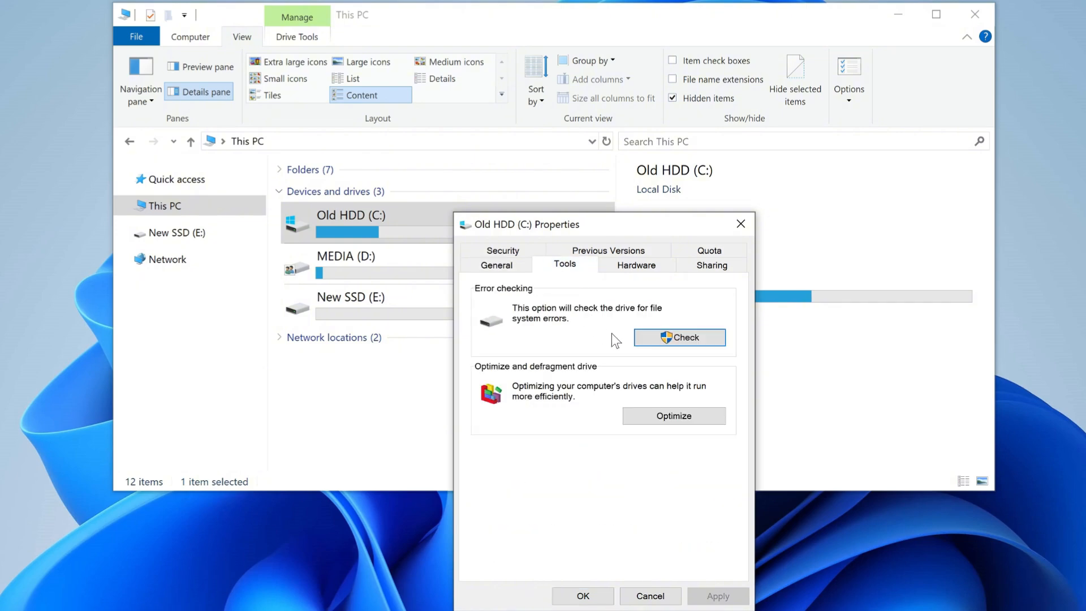
left_click(714, 338)
left_click(610, 320)
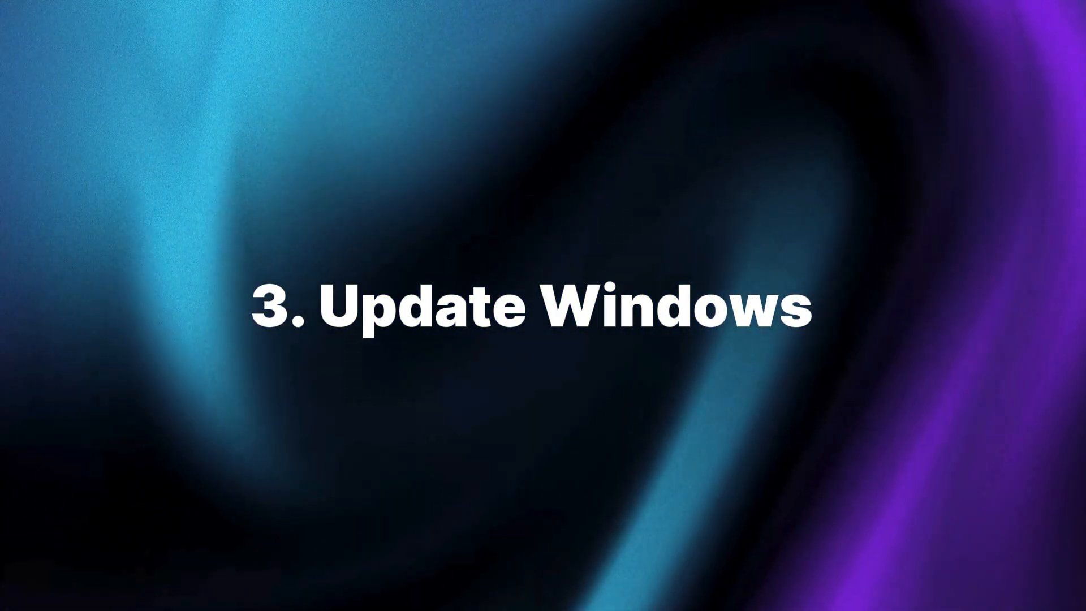
Open Windows Update in Settings and check for updates
key("super+x")
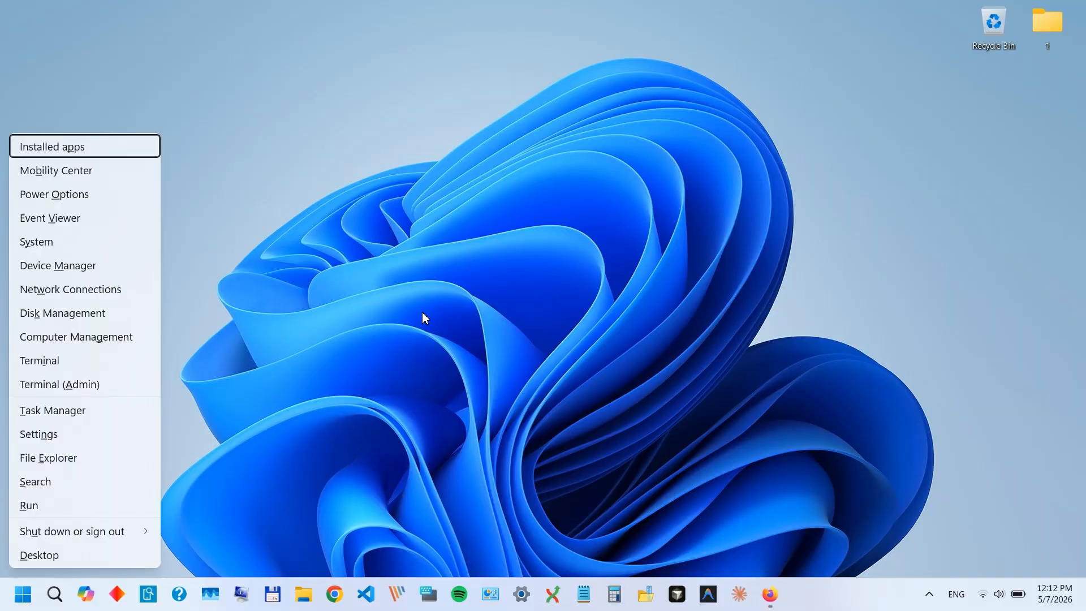
key("Up")
key("Up")
key("Up")
key("Up")
key("Up")
key("Up")
key("Return")
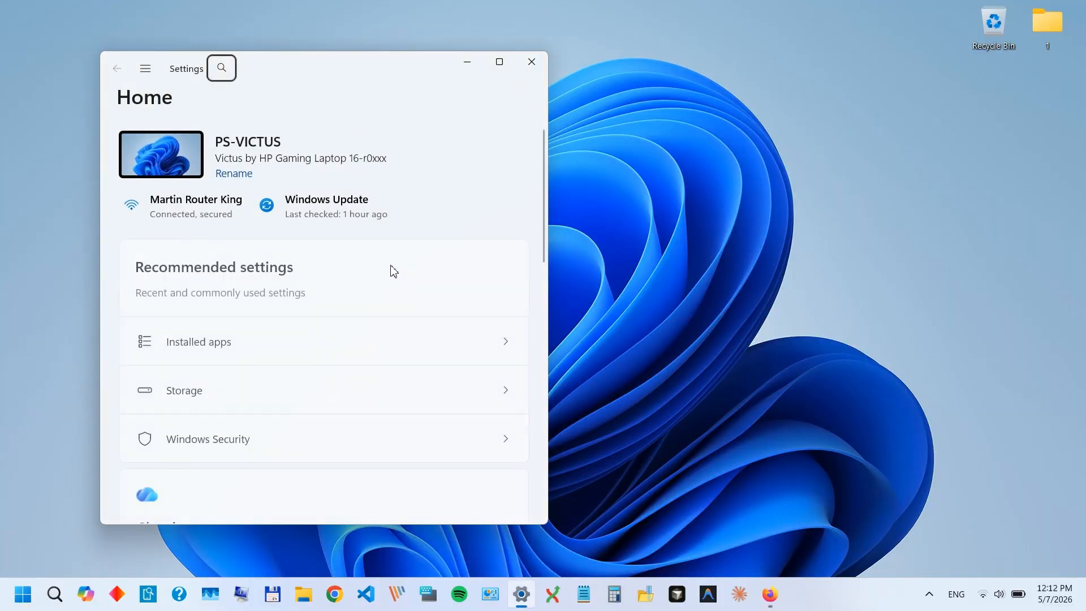
left_click(350, 217)
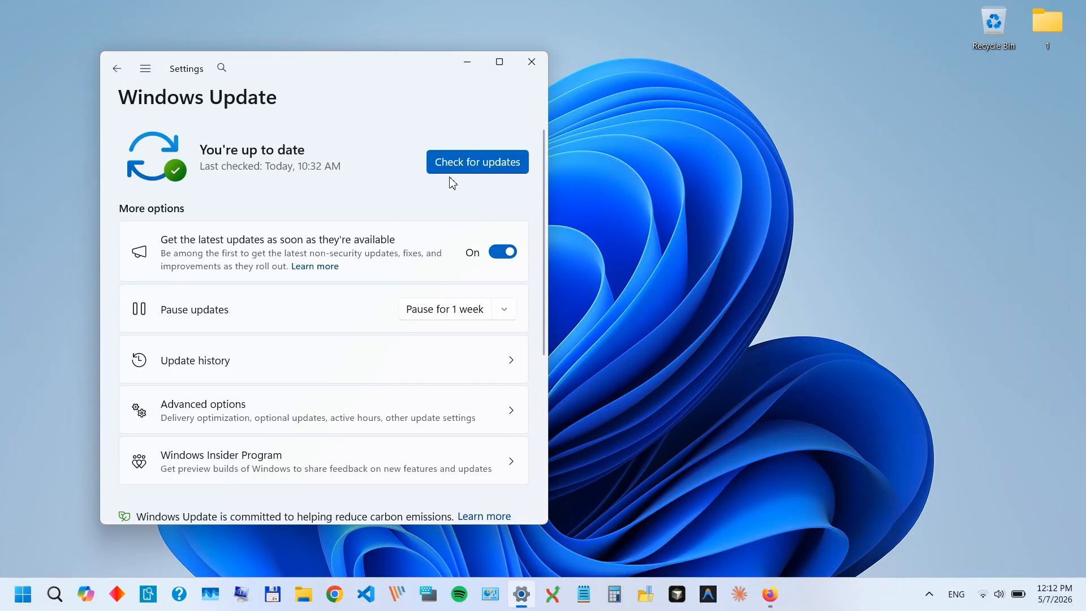
left_click(469, 164)
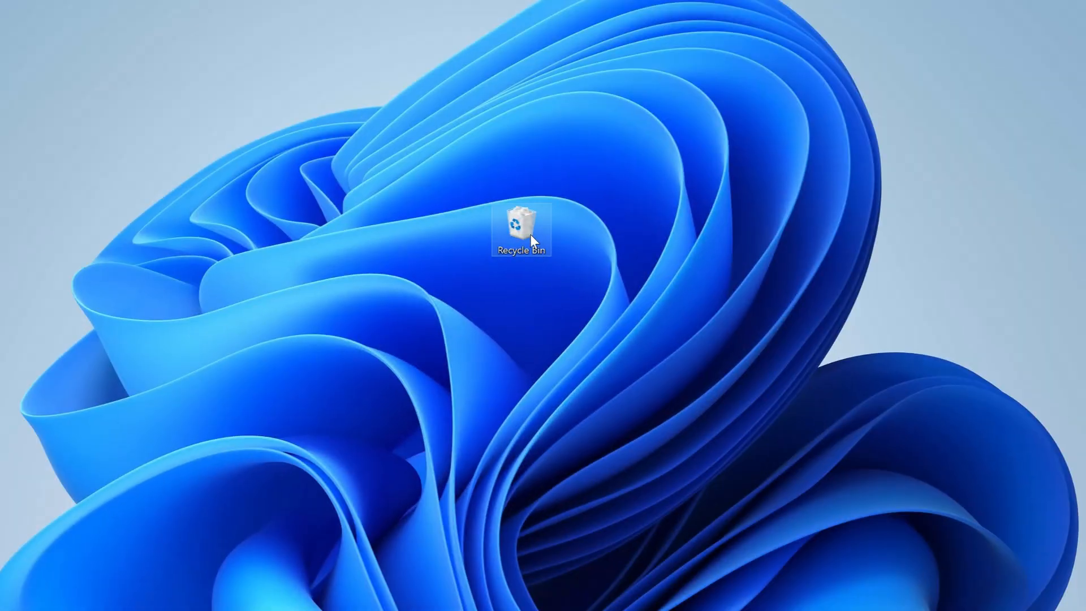
Empty the Recycle Bin on the desktop, permanently deleting its contents
right_click(530, 234)
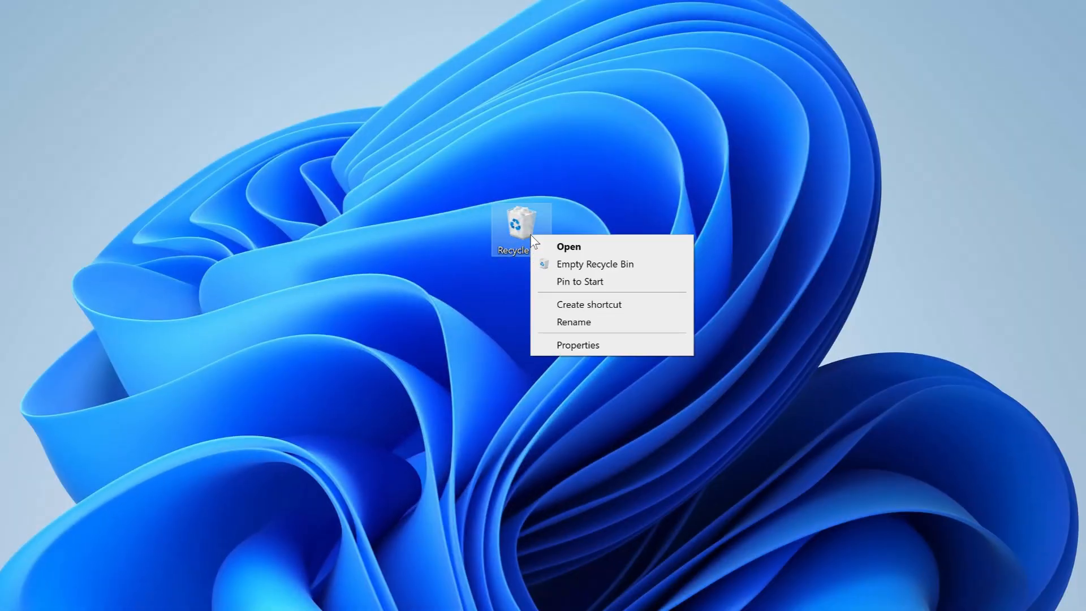
left_click(571, 264)
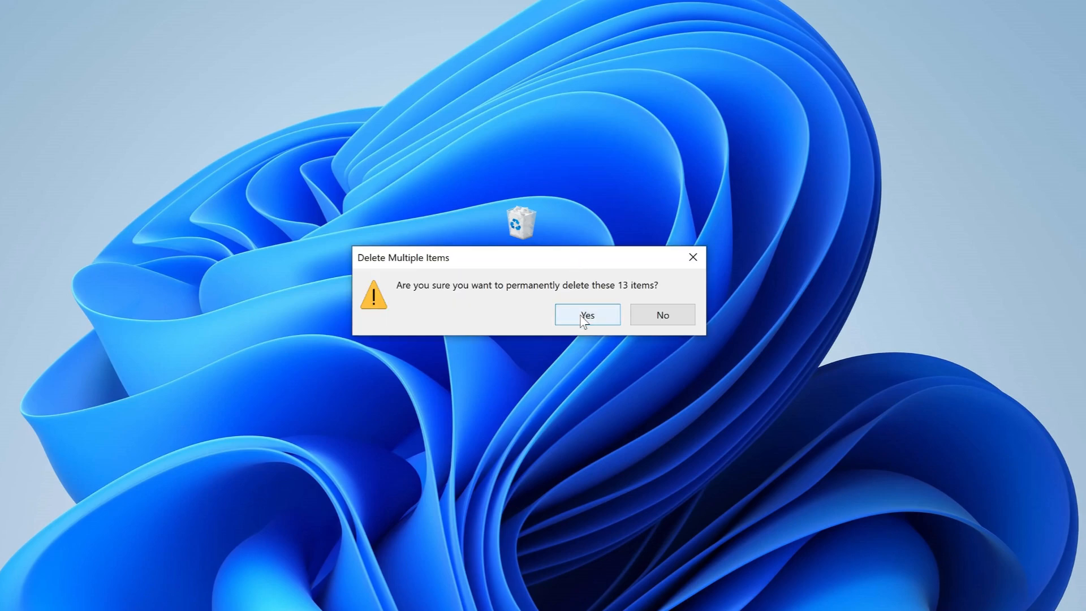
left_click(580, 317)
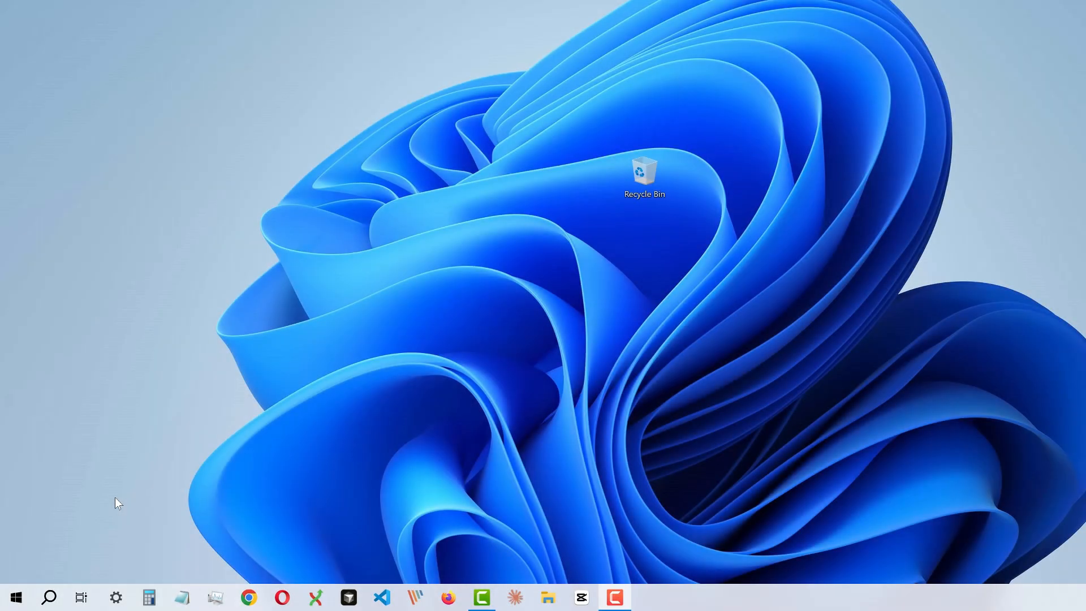
Open the Temporary files list for the C: drive in the System storage settings
key("super")
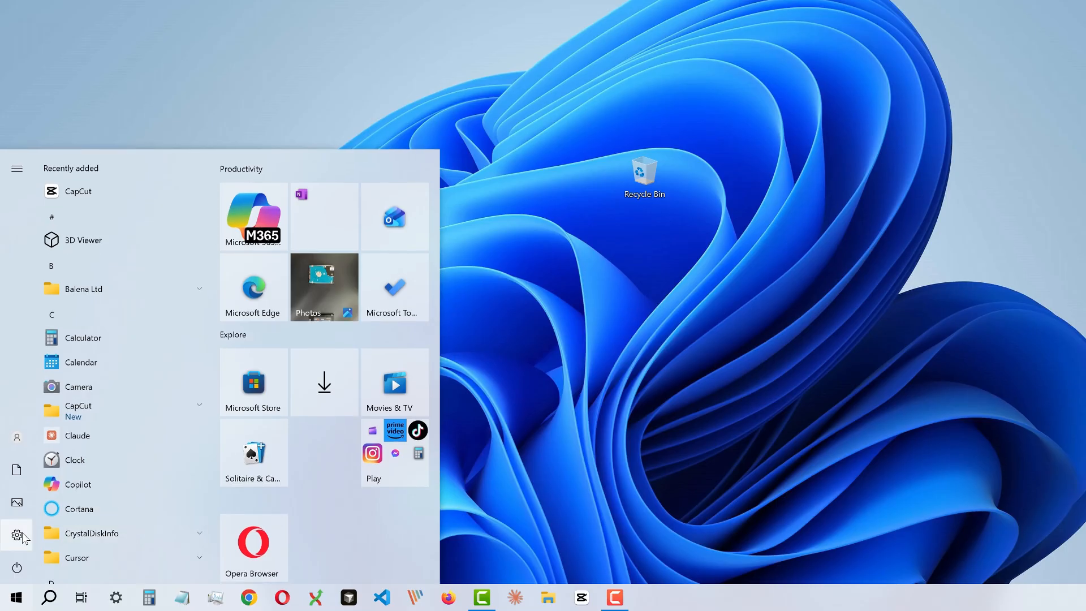
left_click(18, 532)
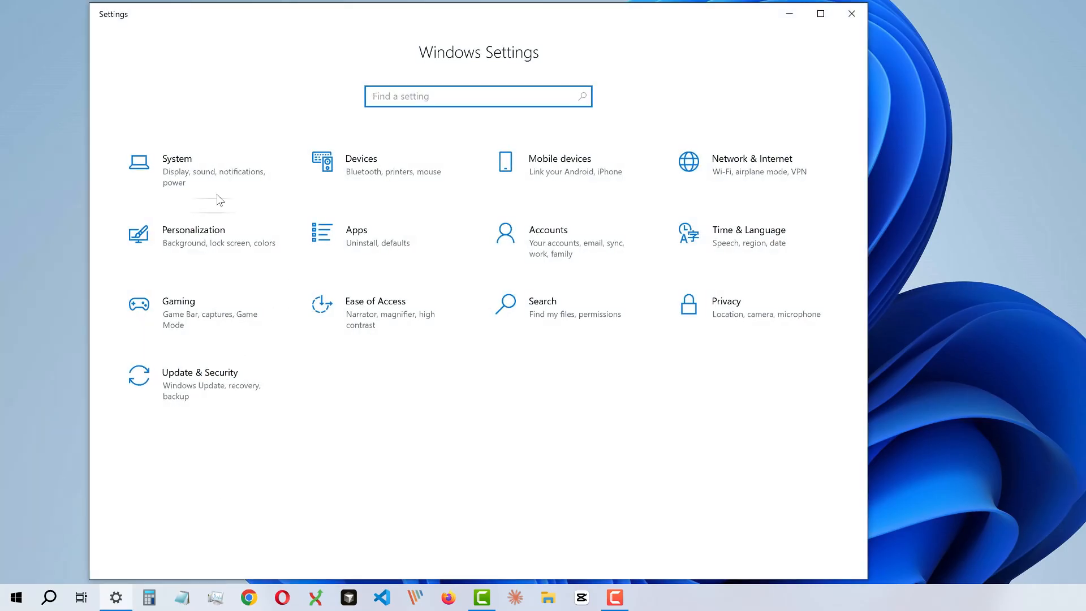
left_click(225, 191)
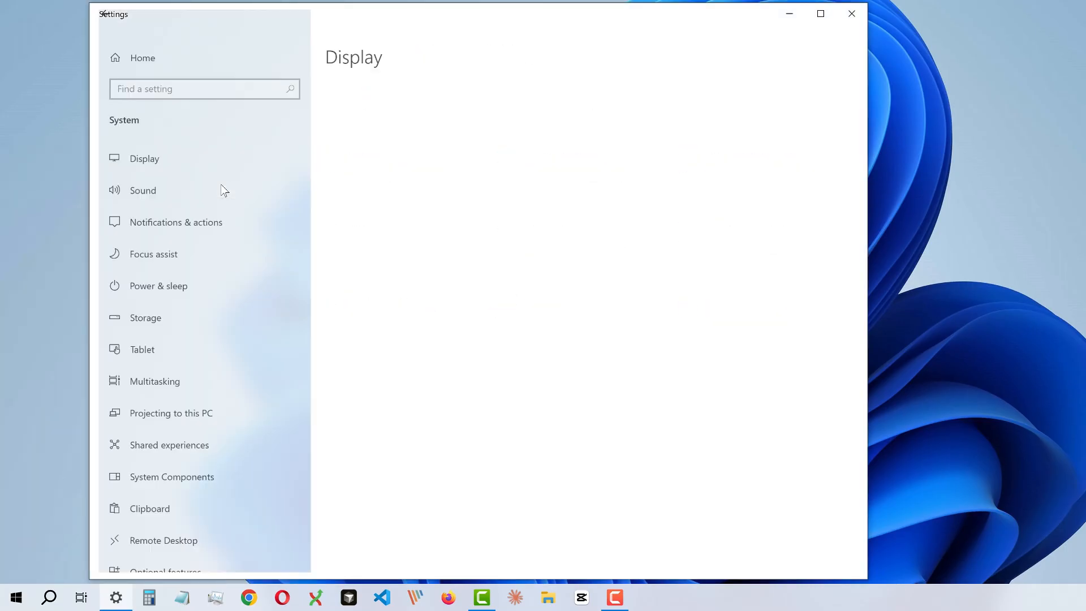
left_click(200, 329)
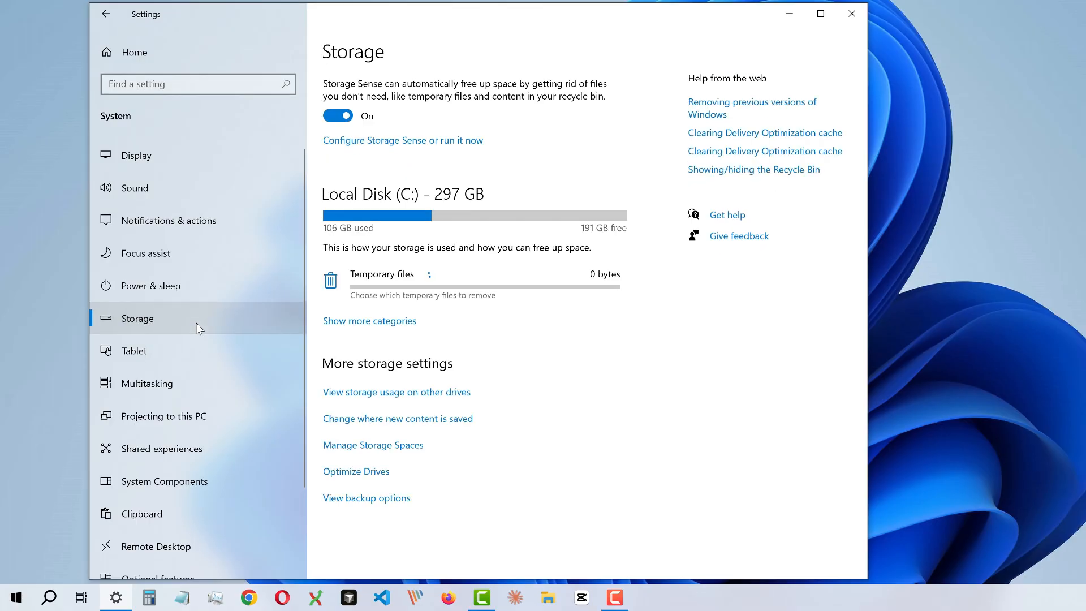
left_click(517, 298)
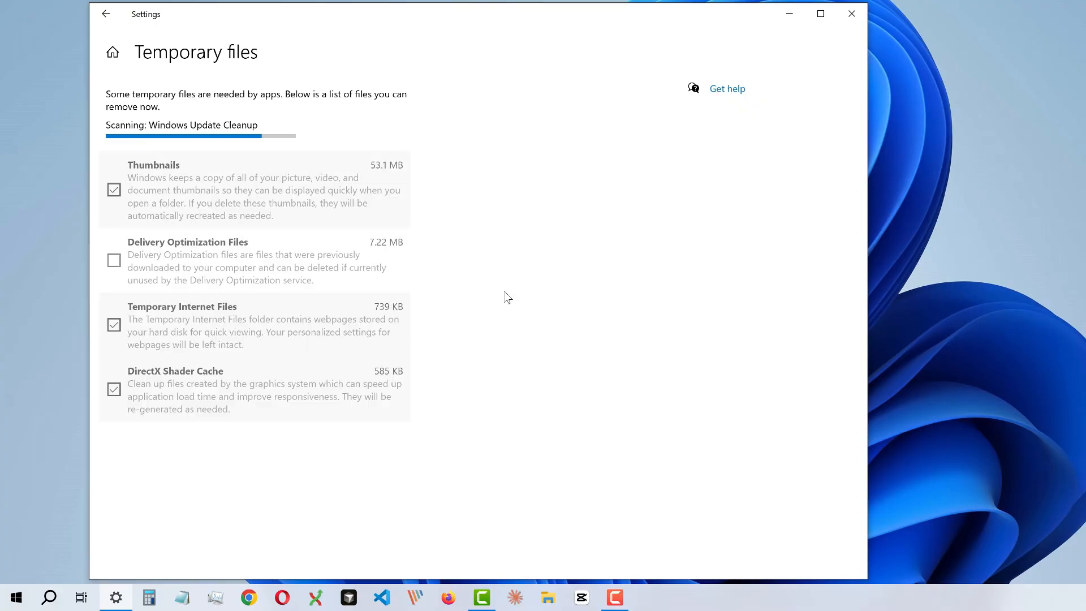
Include Delivery Optimization Files in the cleanup selection and remove the selected temporary files
left_click(114, 449)
scroll(198, 408, "down", 2)
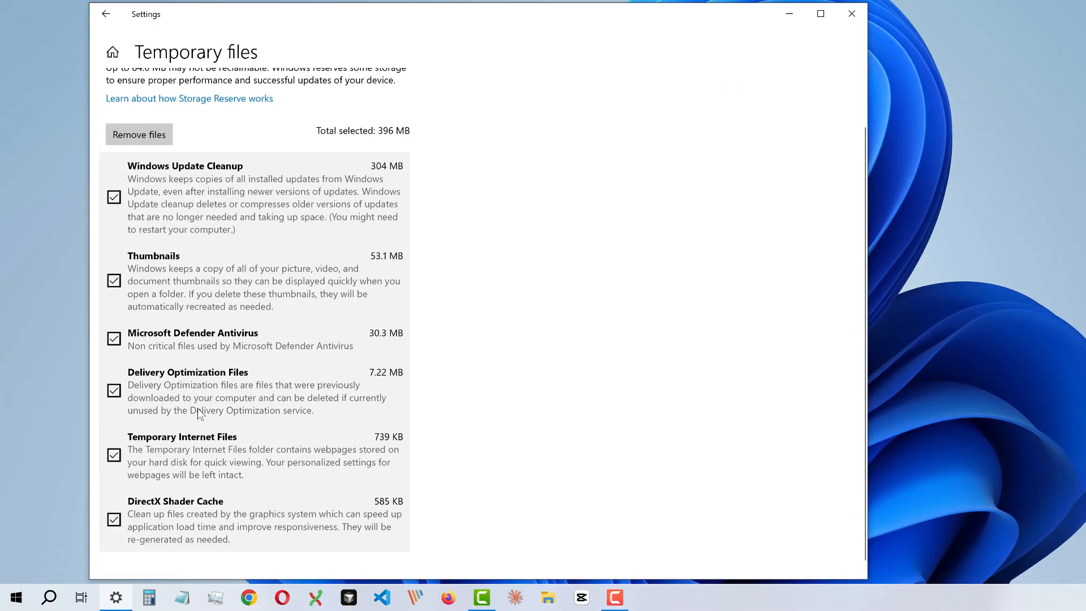
scroll(198, 409, "up", 2)
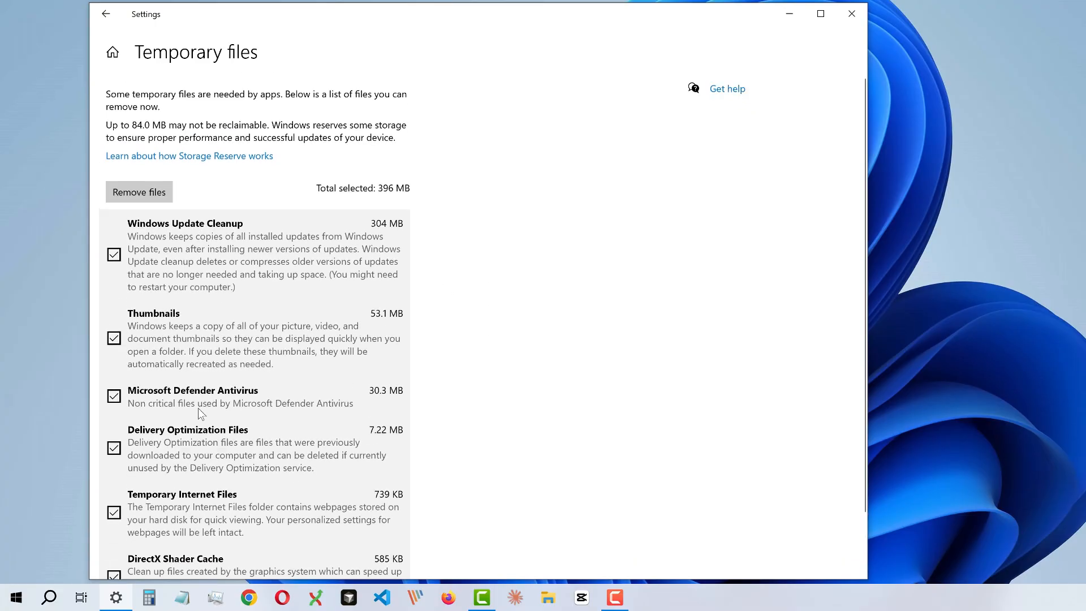
left_click(165, 198)
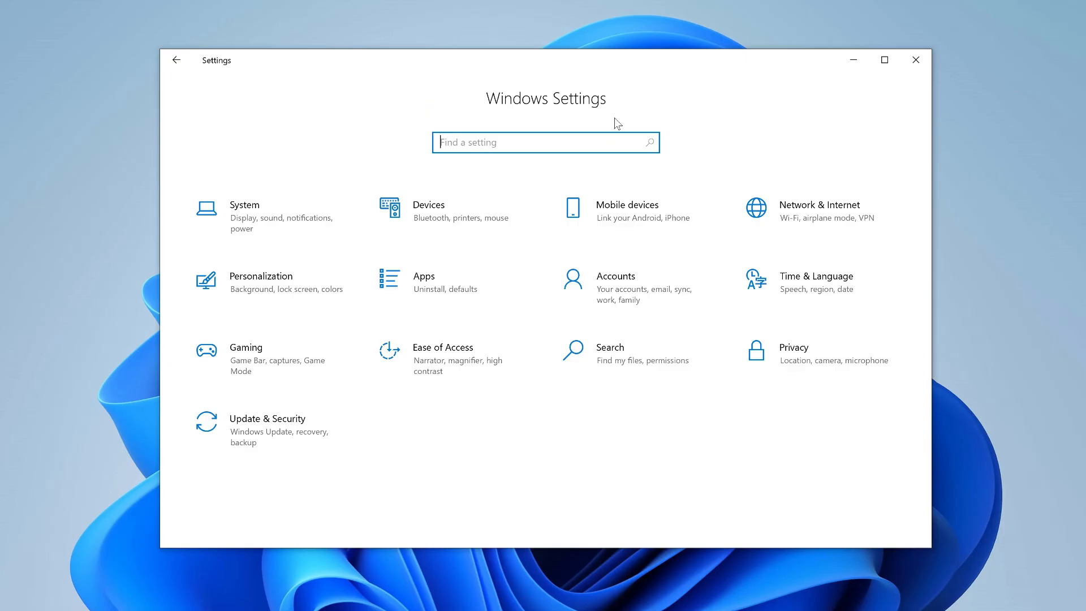
Open Apps & features in Windows Settings and sort the installed apps by Size
left_click(490, 281)
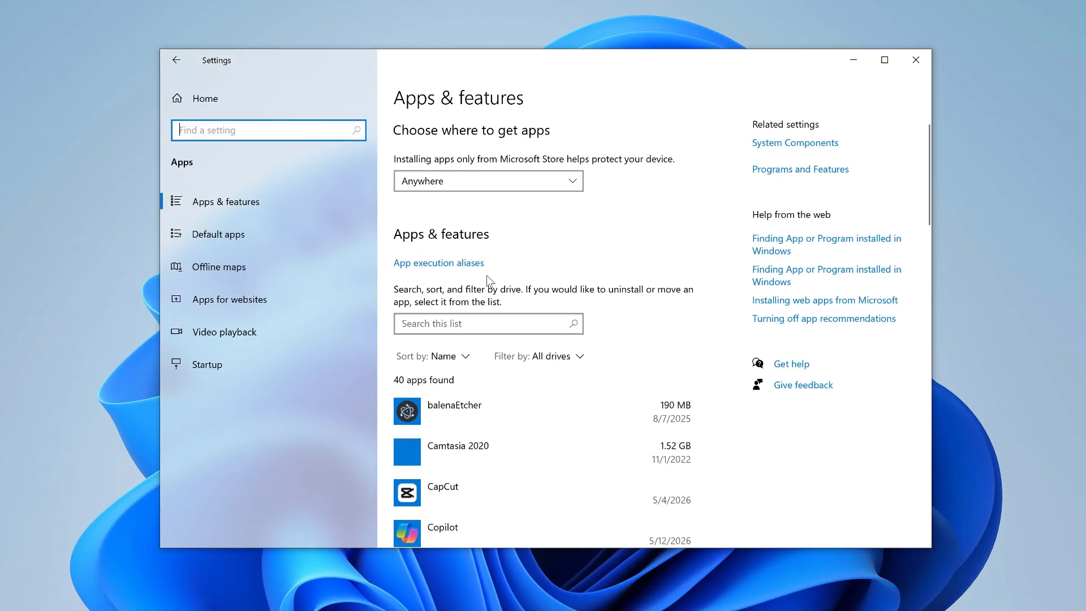
left_click(451, 361)
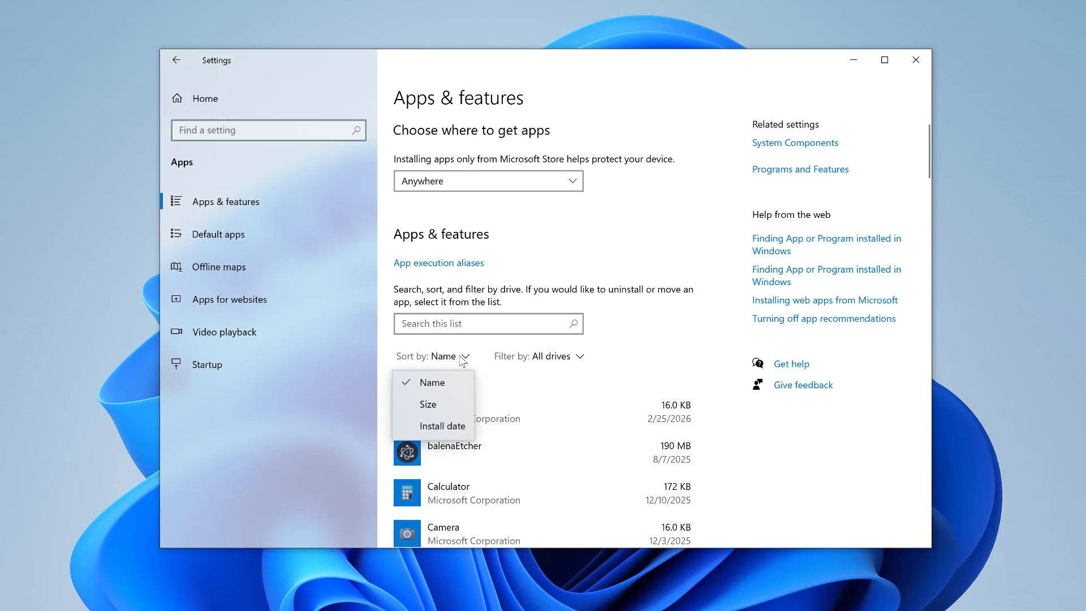
left_click(451, 408)
Uninstall the Claude app from the installed apps list
scroll(693, 318, "down", 2)
scroll(693, 318, "down", 3)
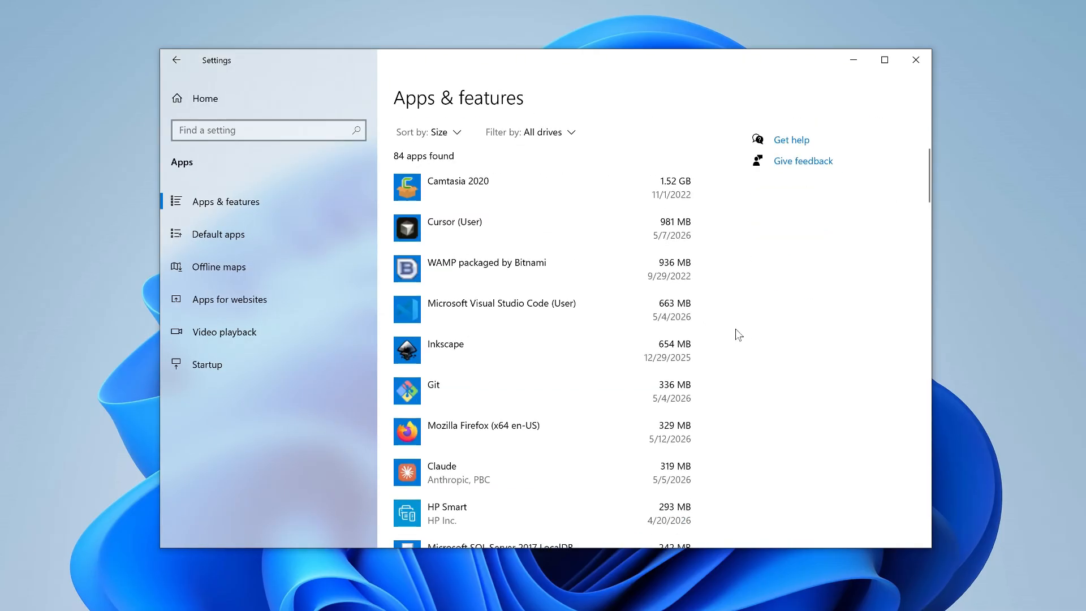
scroll(738, 335, "down", 2)
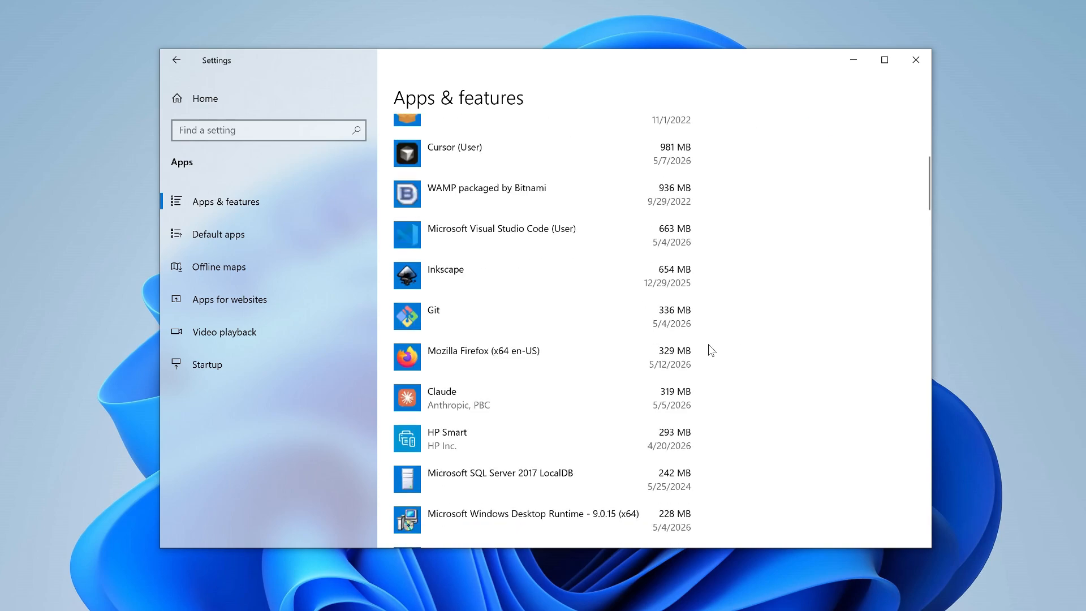
left_click(612, 402)
left_click(650, 463)
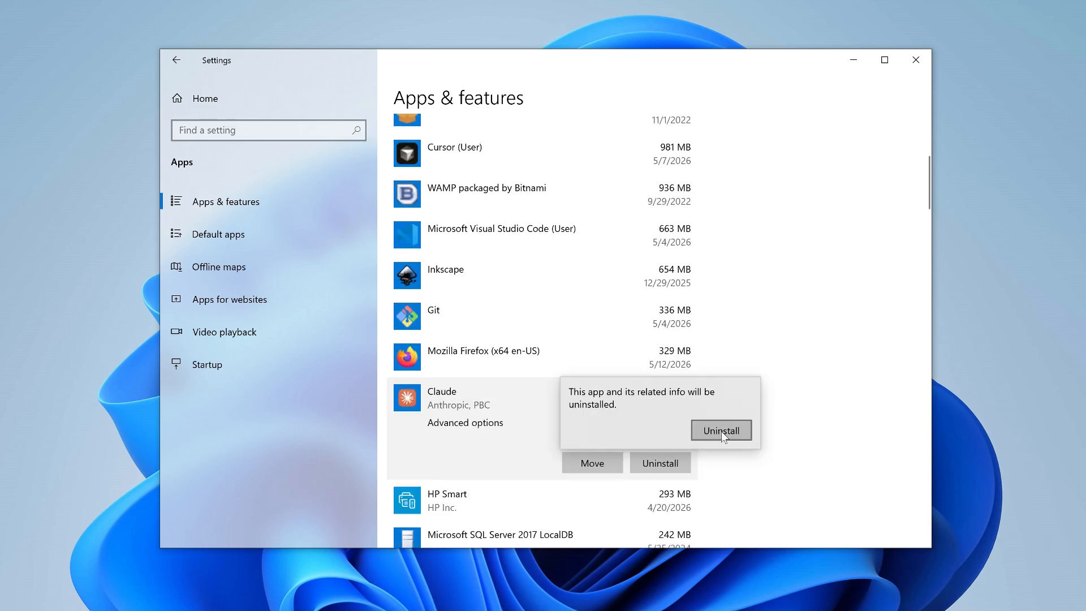
left_click(721, 431)
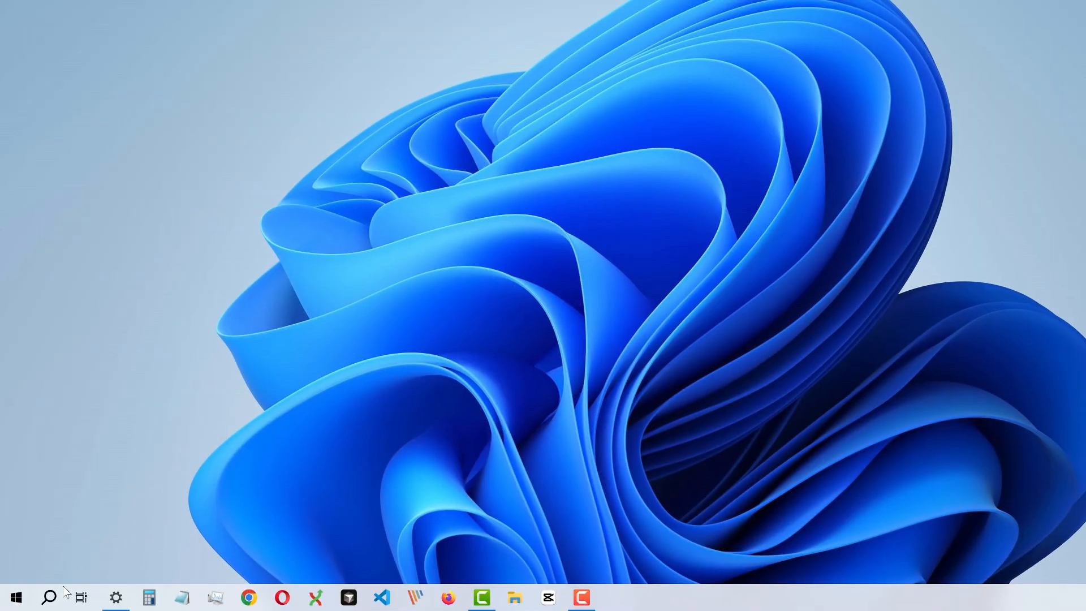
Find and open Defragment and Optimize Drives through Windows search, and optimize the C: drive
left_click(60, 594)
type("derfra")
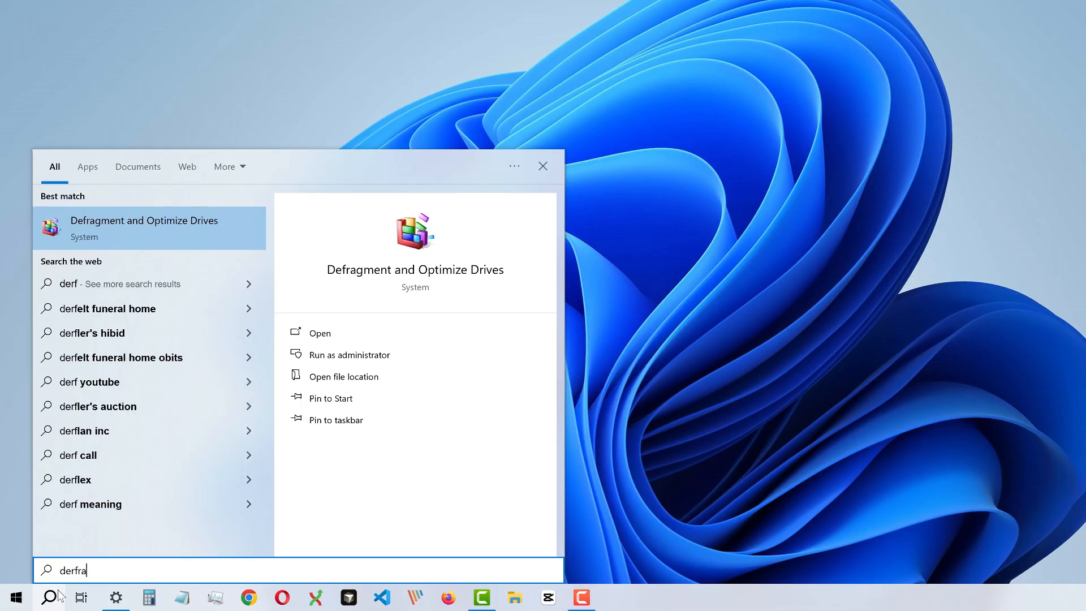
type("g")
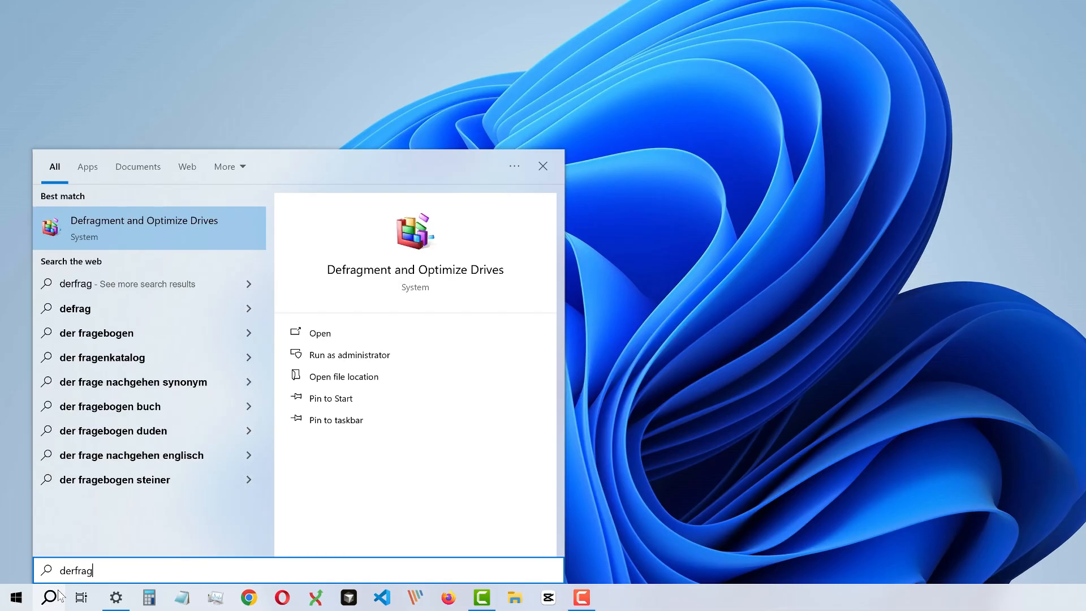
left_click(190, 244)
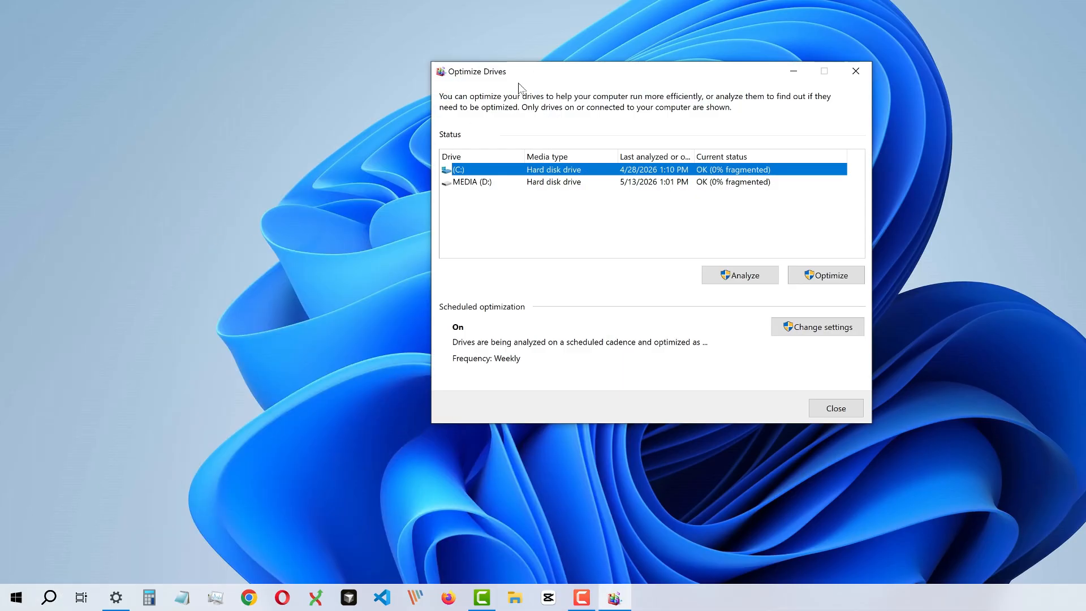
left_click_drag(518, 82, 406, 115)
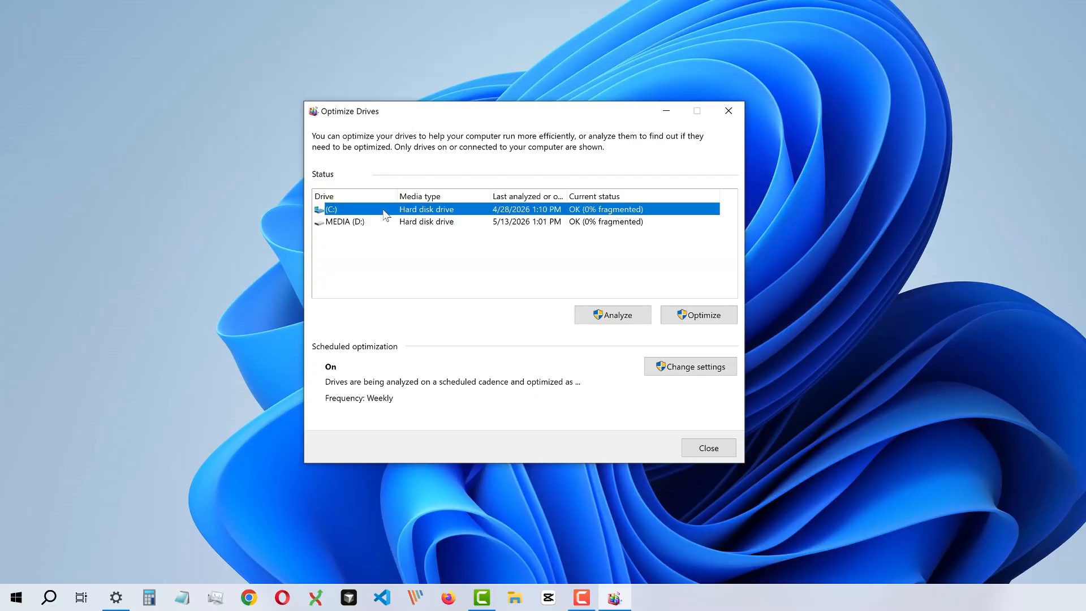
left_click(690, 321)
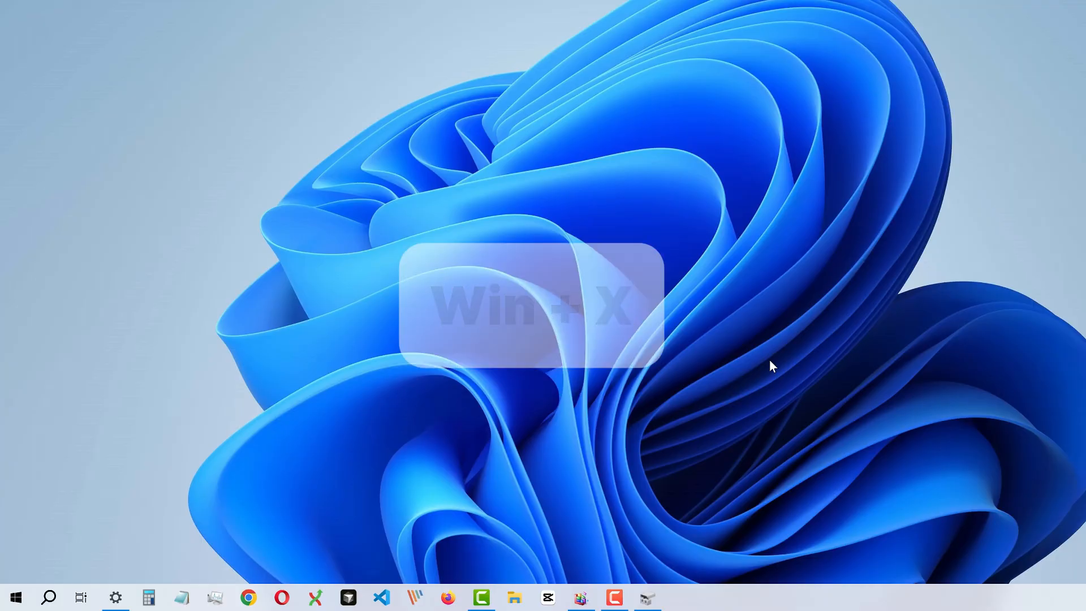
Open Disk Management to view the computer's disks and partitions
key("super+x")
key("Down")
key("Down")
key("Down")
key("Down")
key("Down")
key("Down")
key("Down")
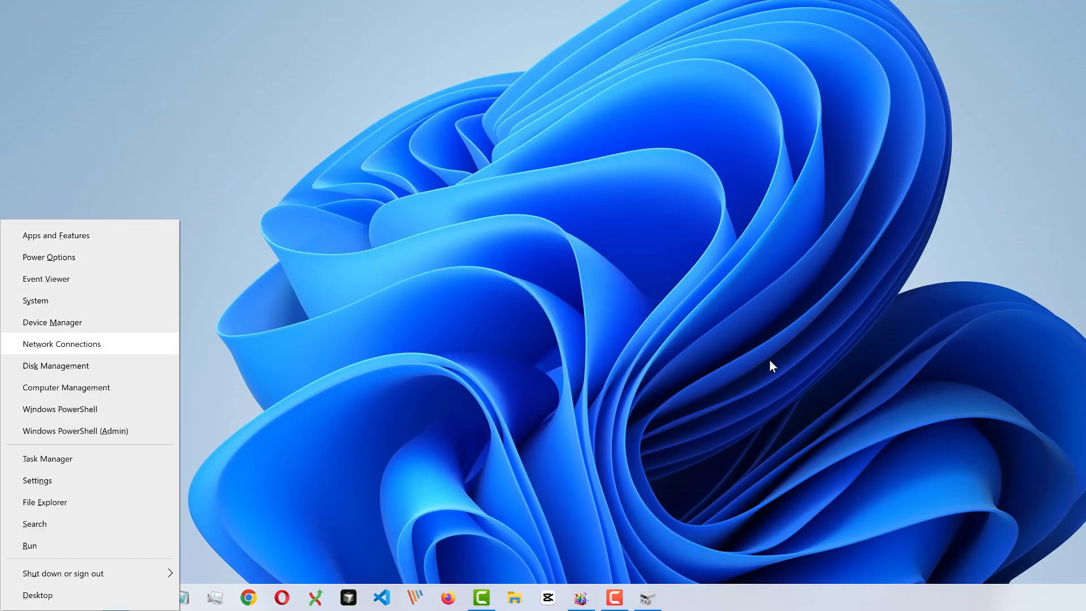
key("Return")
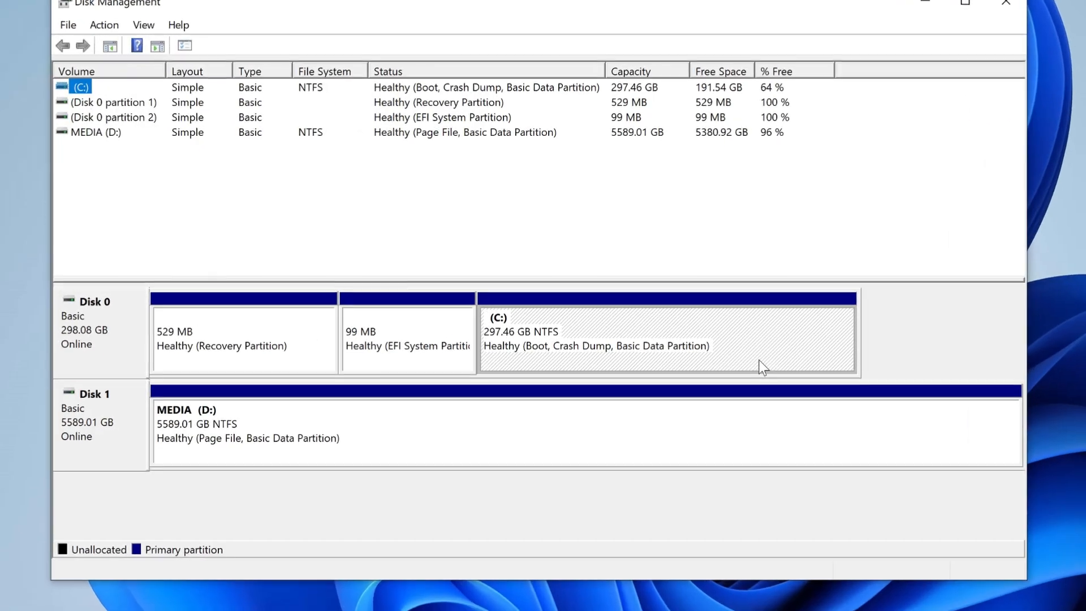
Shrink the C: volume on Disk 0 by the maximum available amount, 190715 MB
right_click(708, 361)
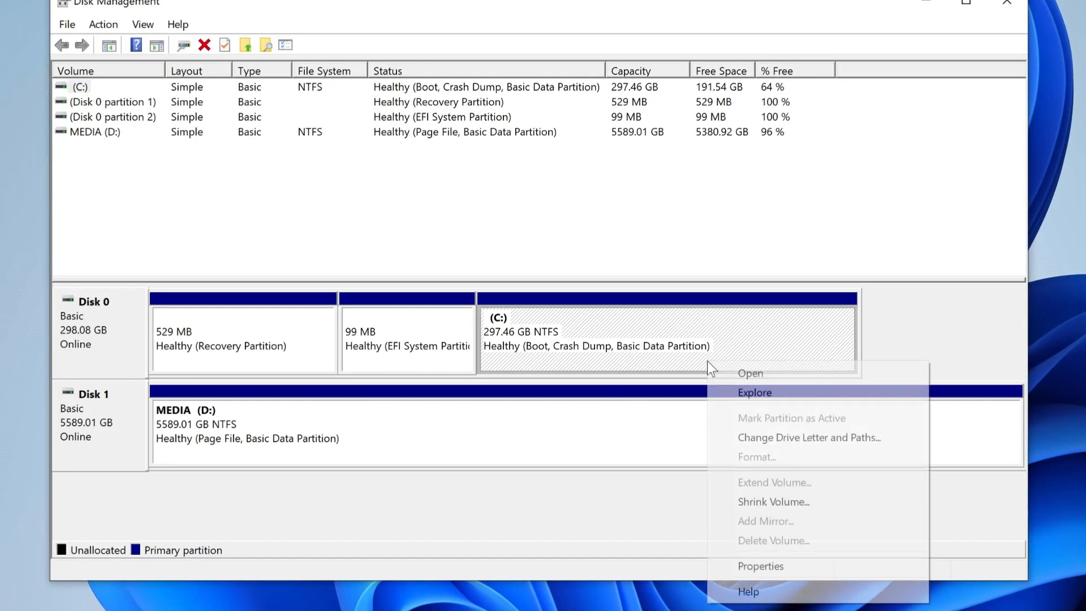
left_click(770, 502)
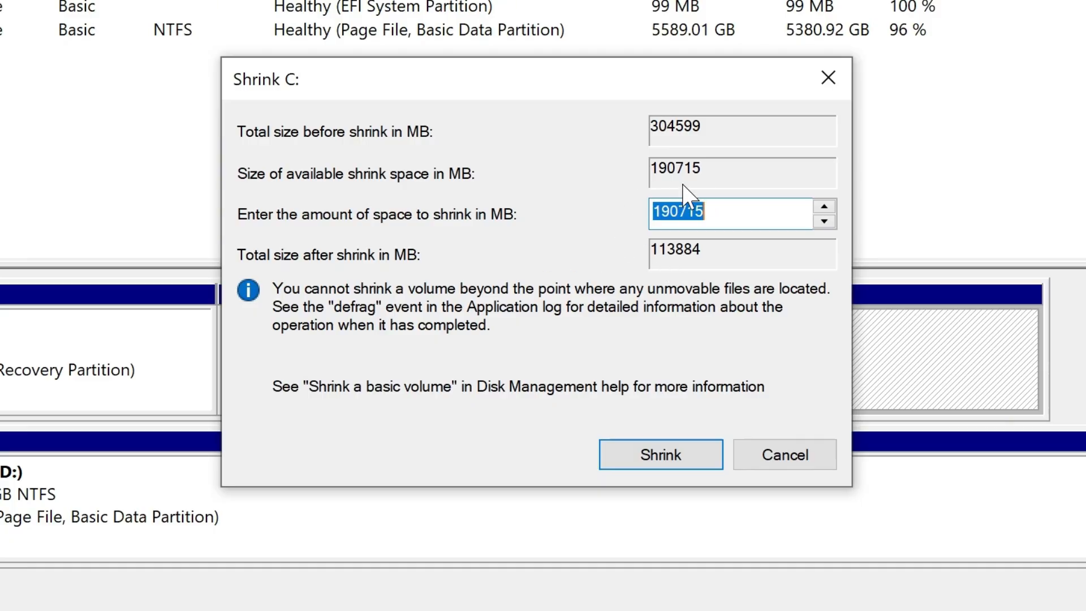
left_click(701, 470)
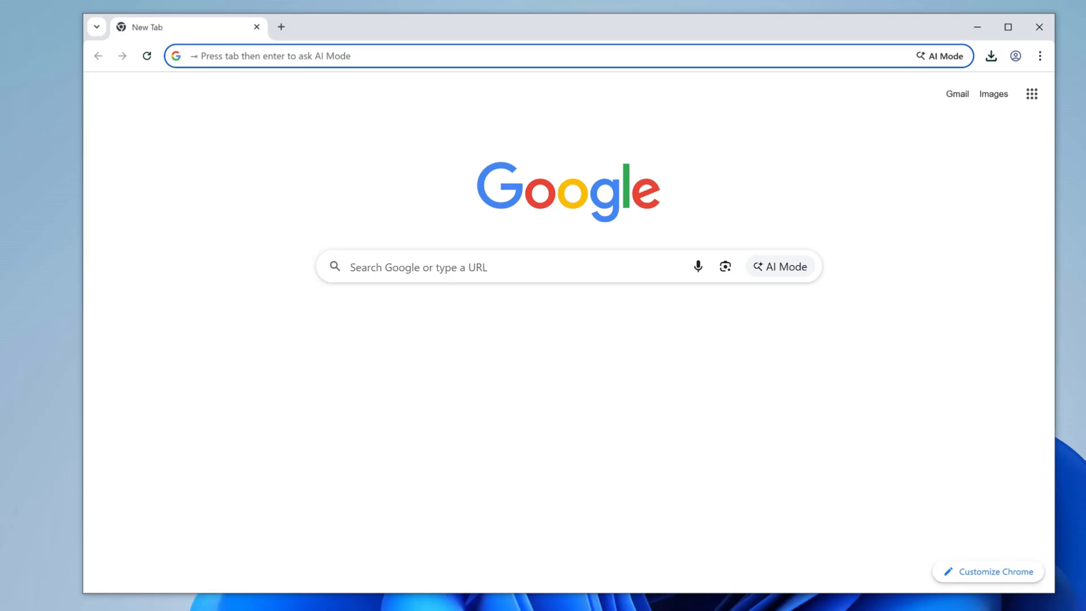
Switch to Chrome, go to multidrive.io and download the MultiDrive 1.4 Installer
type("multidrive")
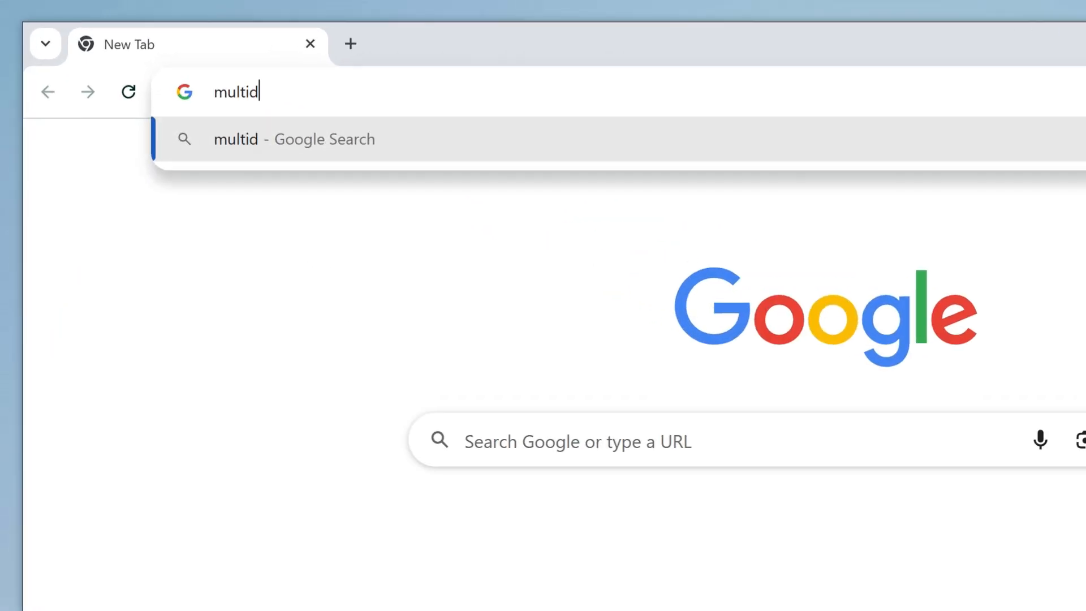
type(".io")
key("Return")
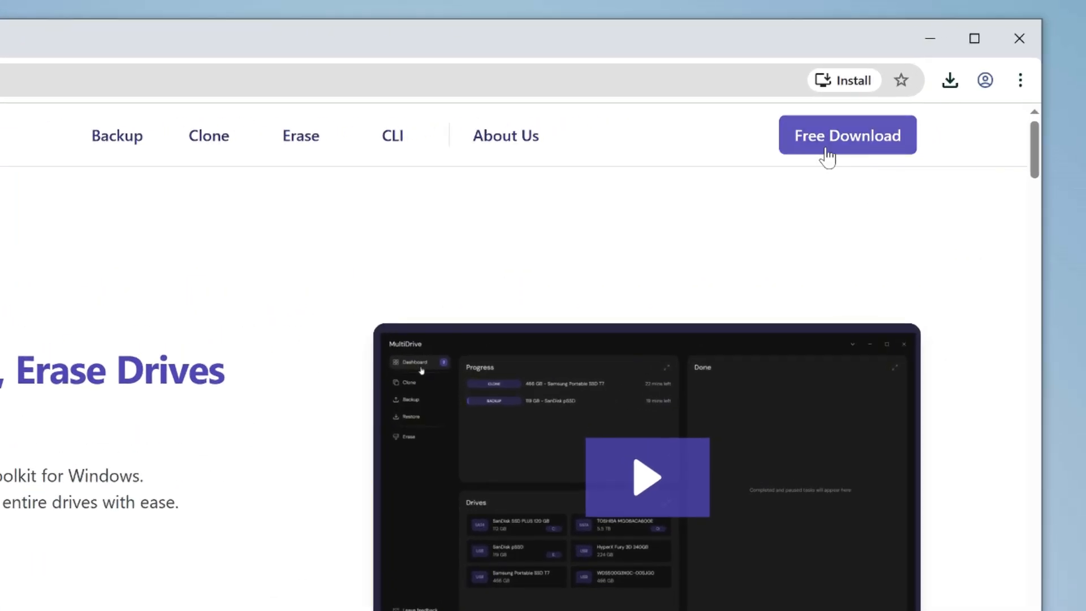
left_click(827, 150)
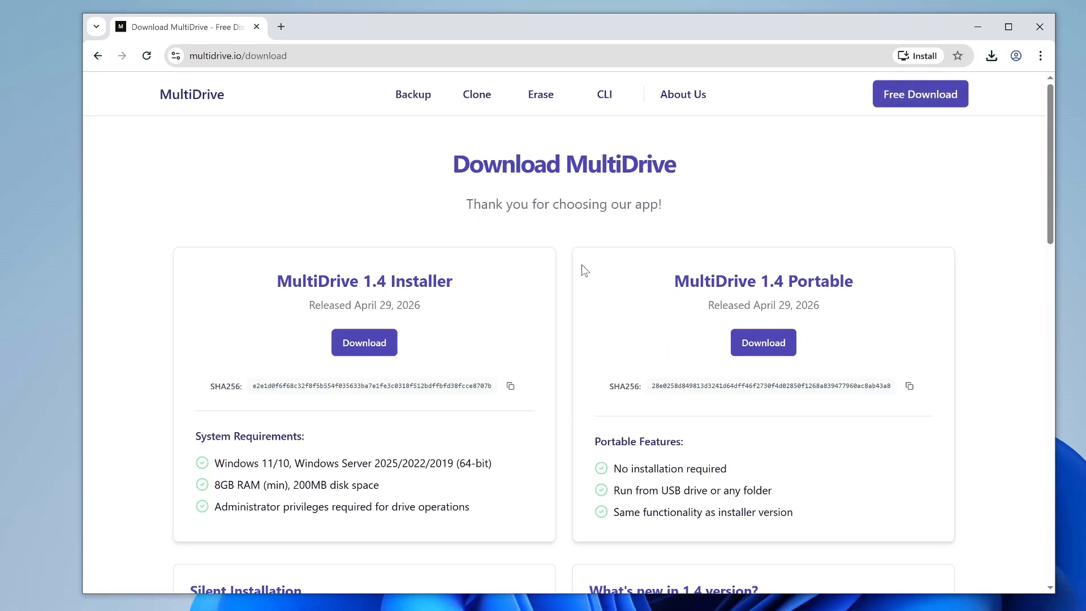
left_click(378, 352)
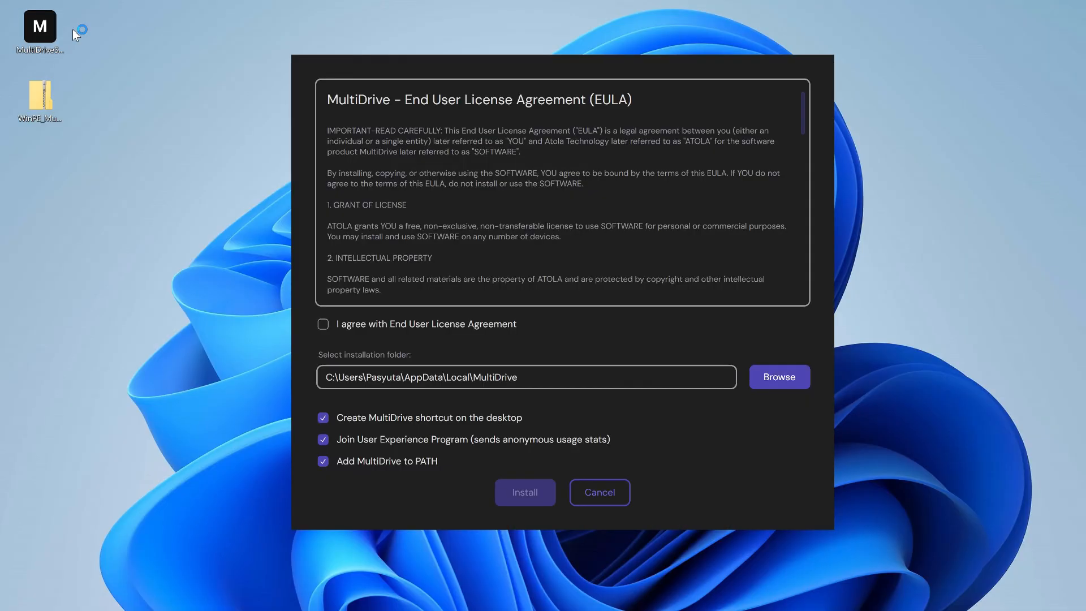
Accept the End User License Agreement, install MultiDrive in the default folder with the preset options, and launch it
left_click(323, 324)
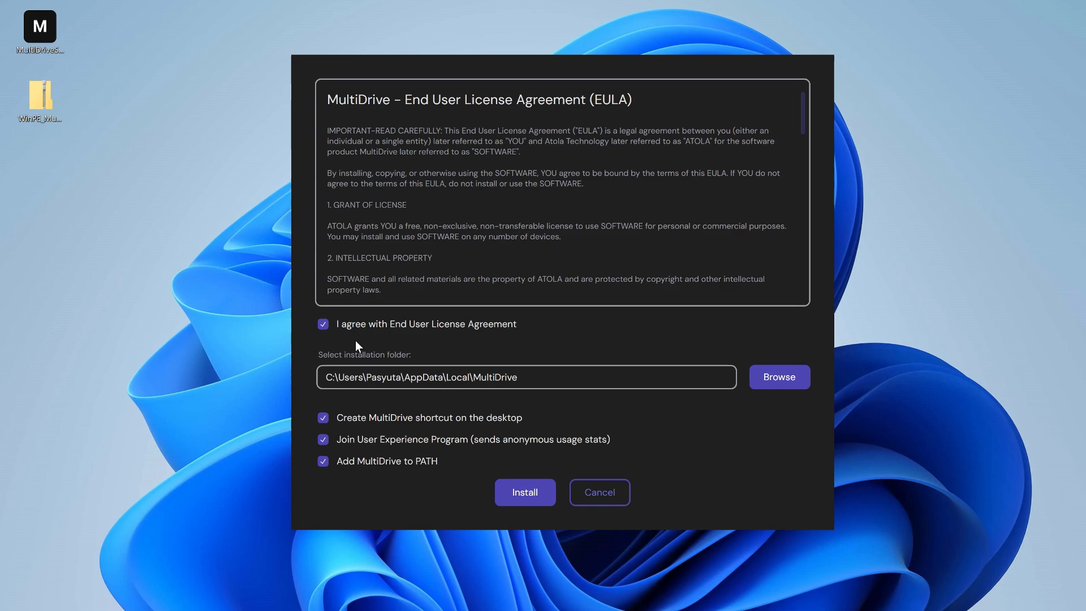
left_click(542, 501)
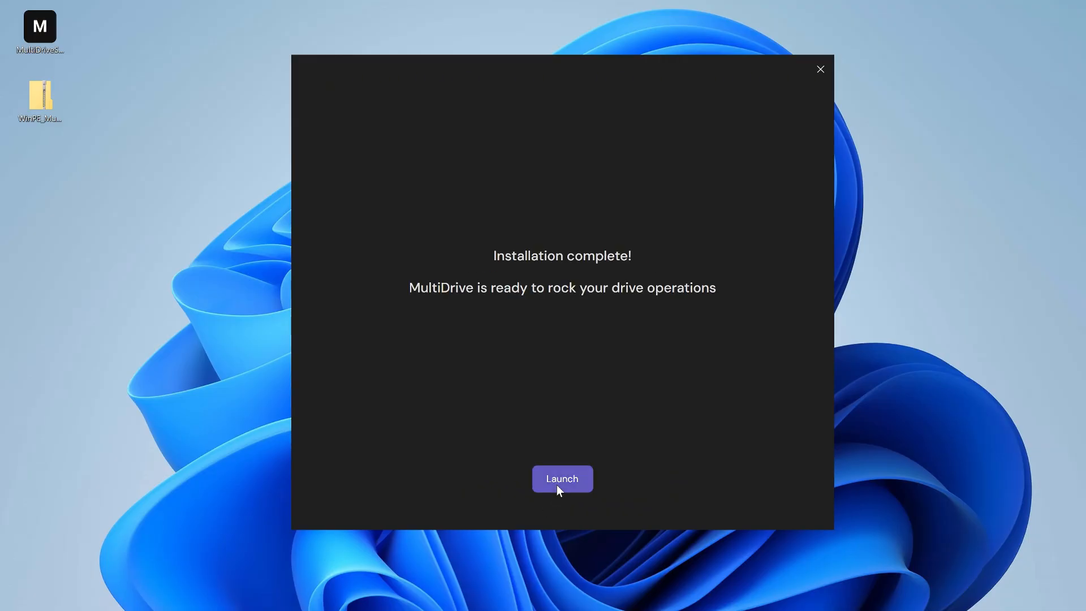
left_click(557, 485)
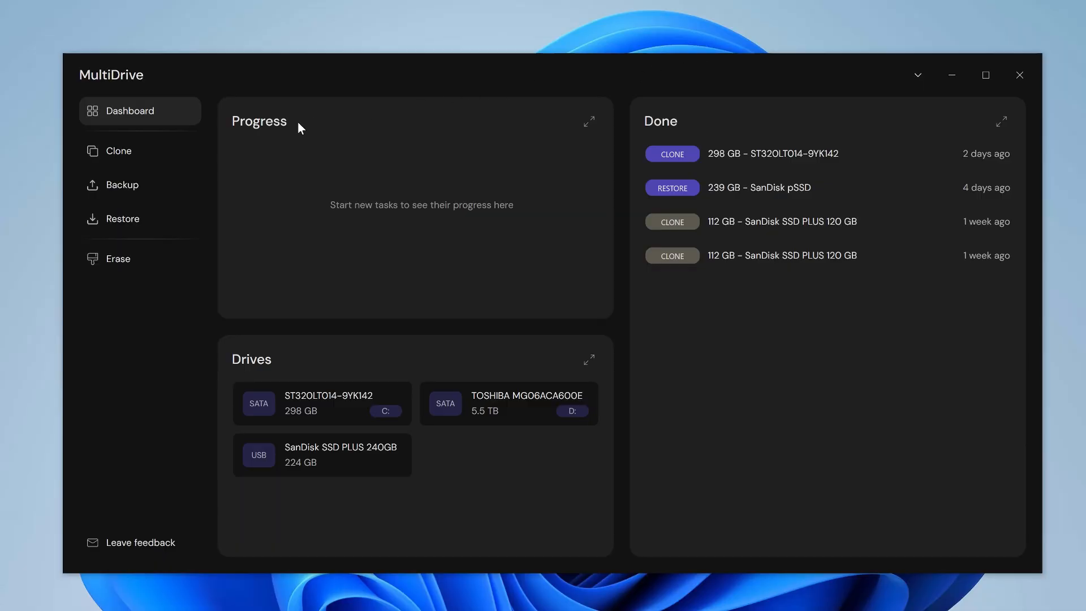
Set up a clone with the ST320LT014-9YK142 boot drive as source and the SanDisk SSD PLUS 240GB as target
left_click(169, 153)
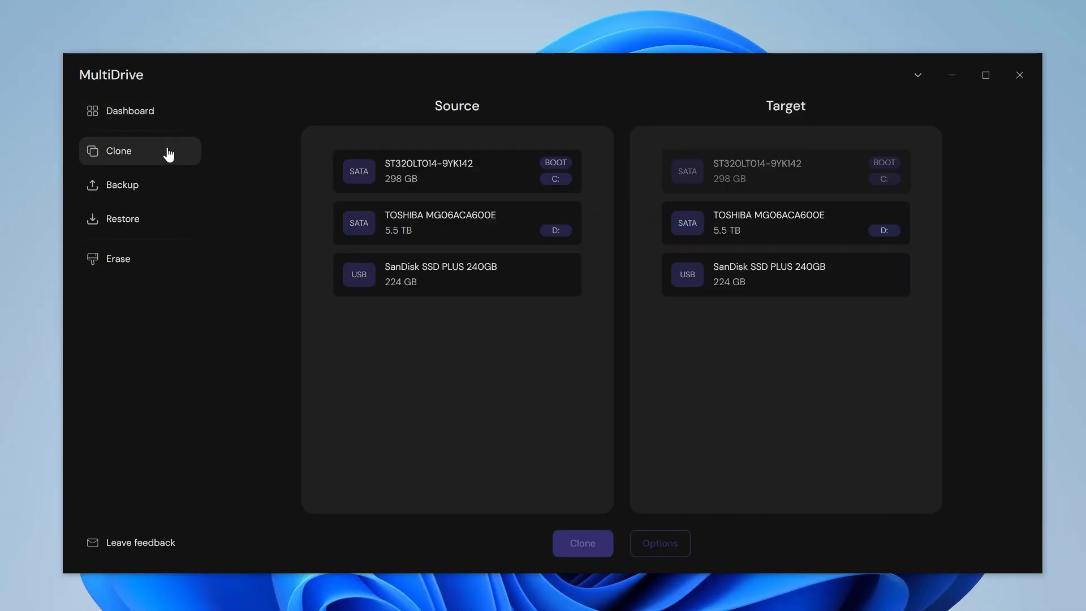
left_click(442, 181)
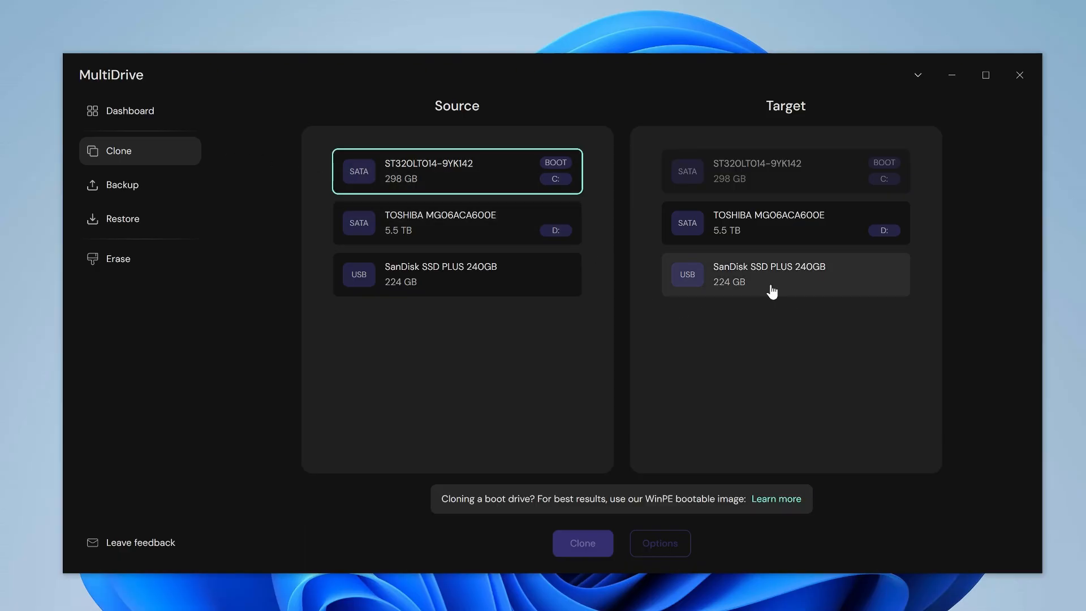
left_click(798, 286)
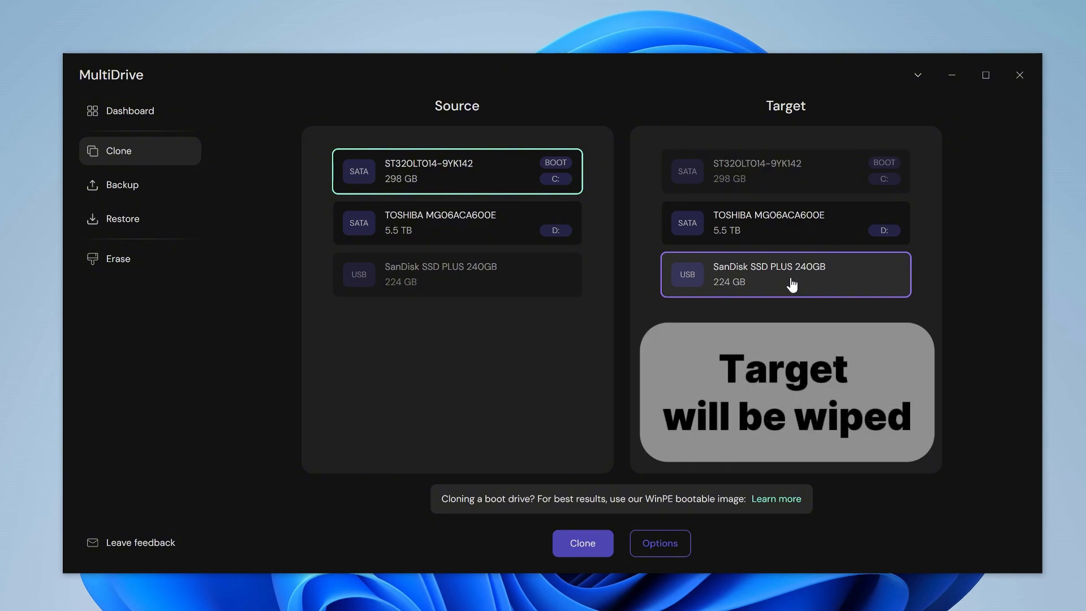
Limit the clone's source range to end after the C: partition at 120,092,360,703 bytes, leaving out the unallocated space, and apply the options
left_click(679, 546)
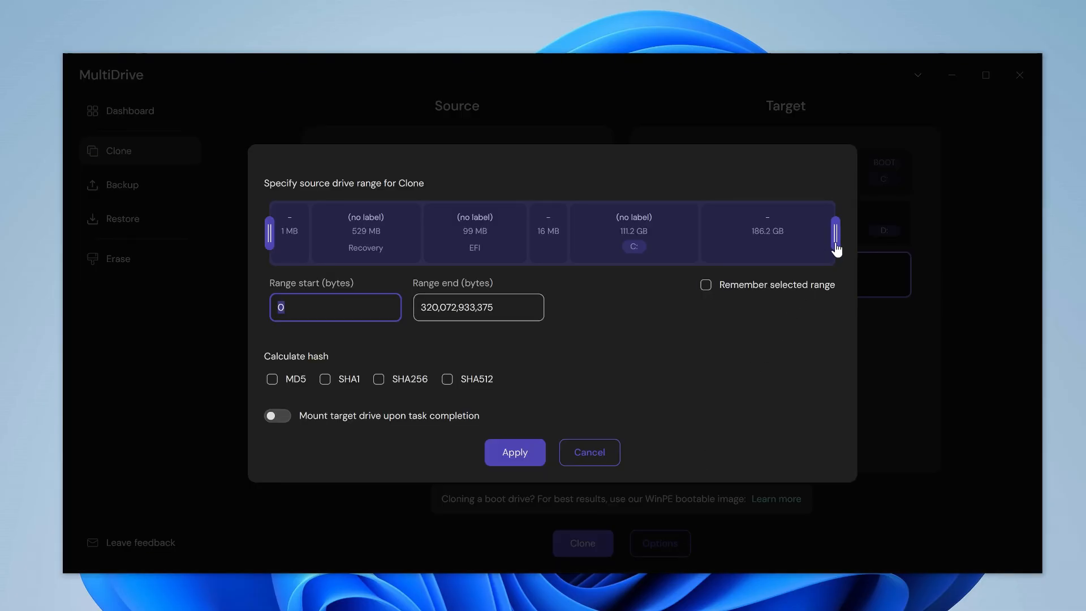
left_click_drag(837, 249, 704, 256)
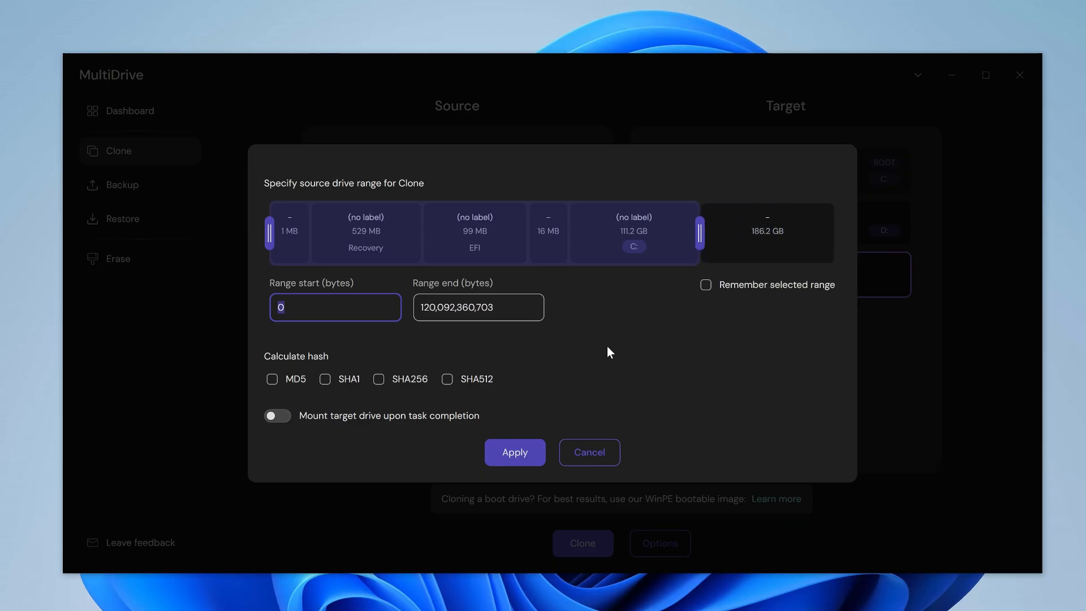
left_click(281, 419)
left_click(280, 417)
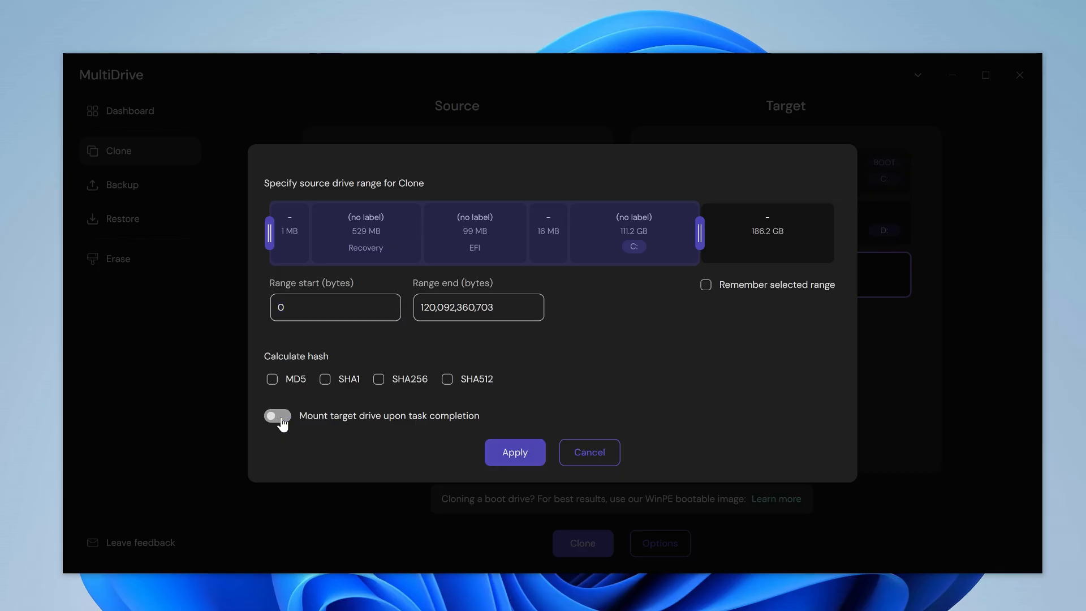
left_click(494, 456)
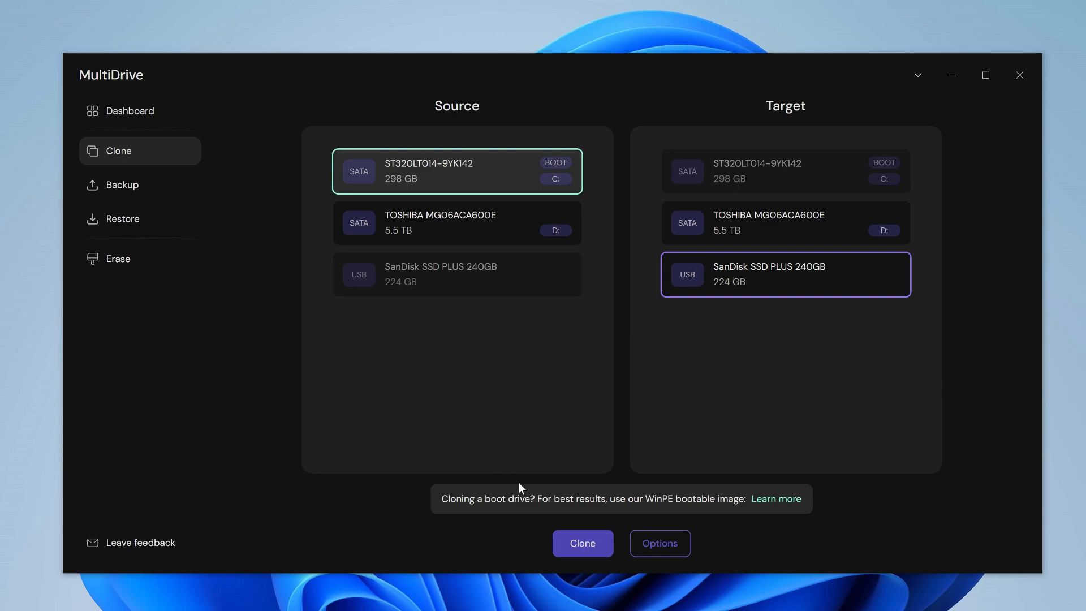
Start the clone and confirm the warning about unplugging the target drive by entering "yes"
left_click(607, 552)
type("yes")
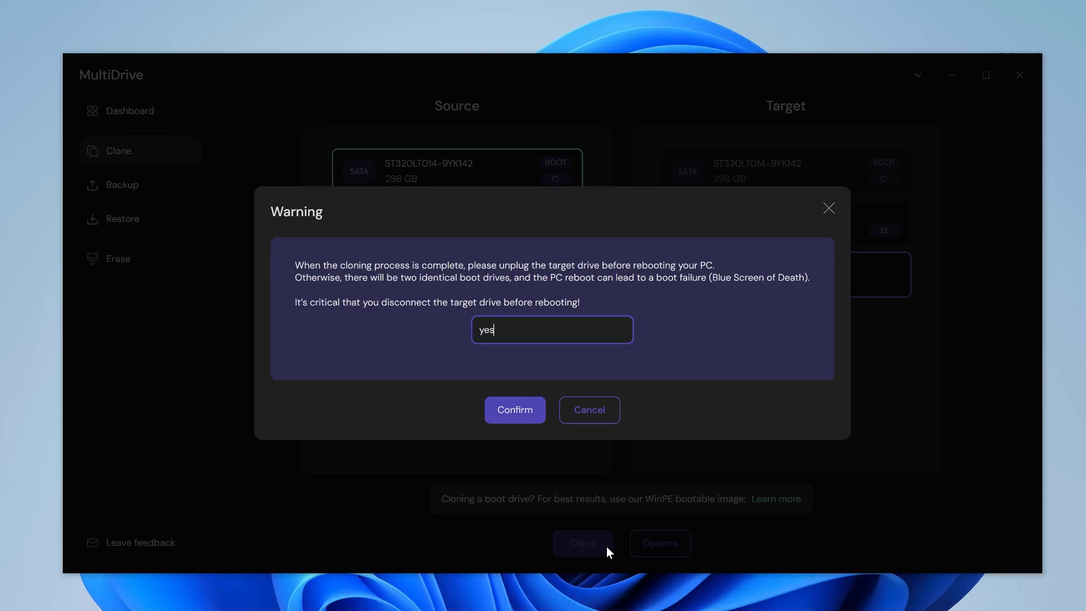
key("Return")
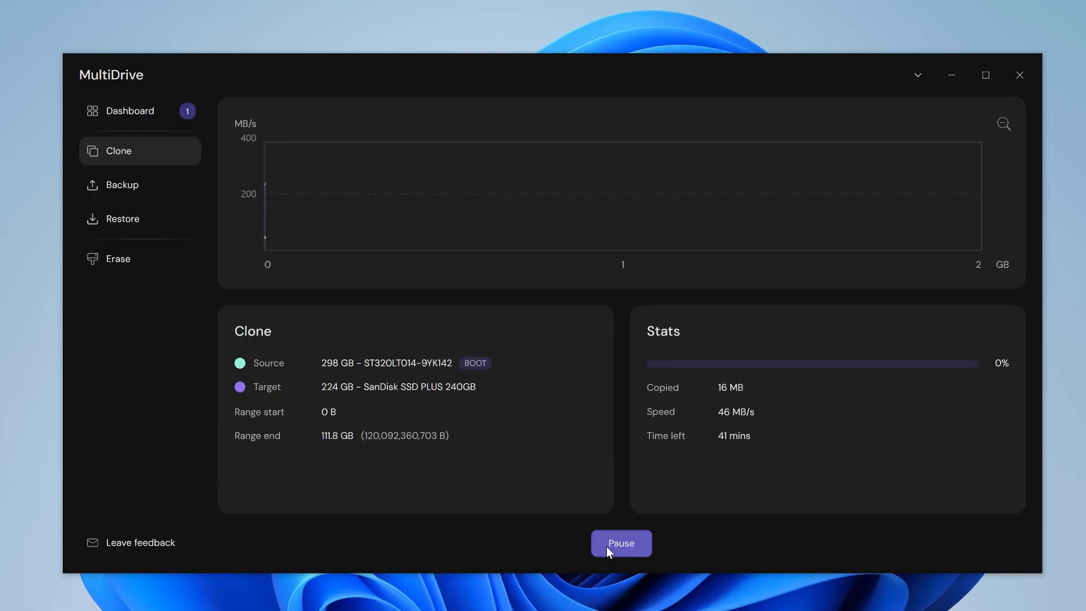